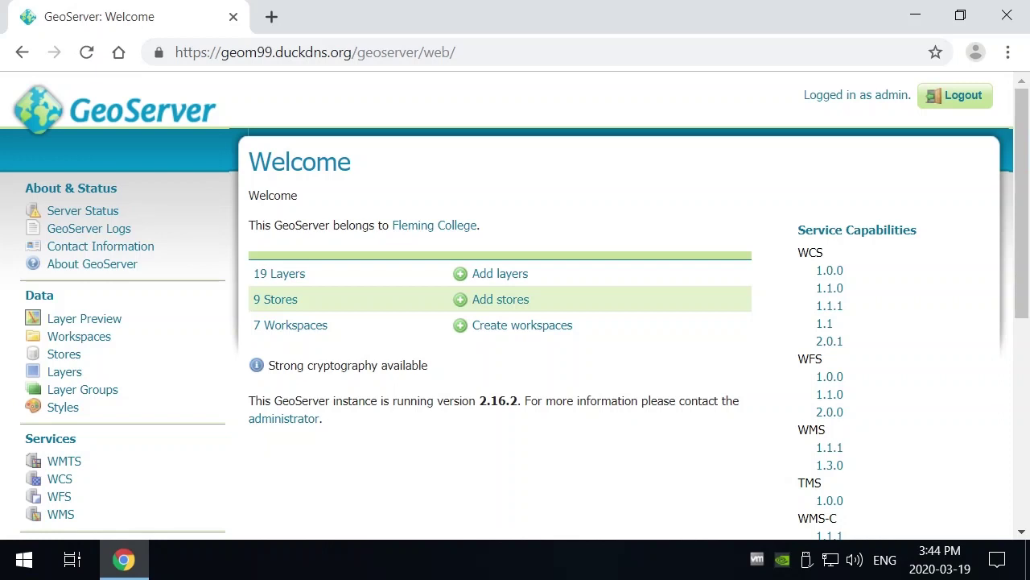
Open the list of GeoServer data stores from the Welcome page's '9 Stores' link.
click(276, 299)
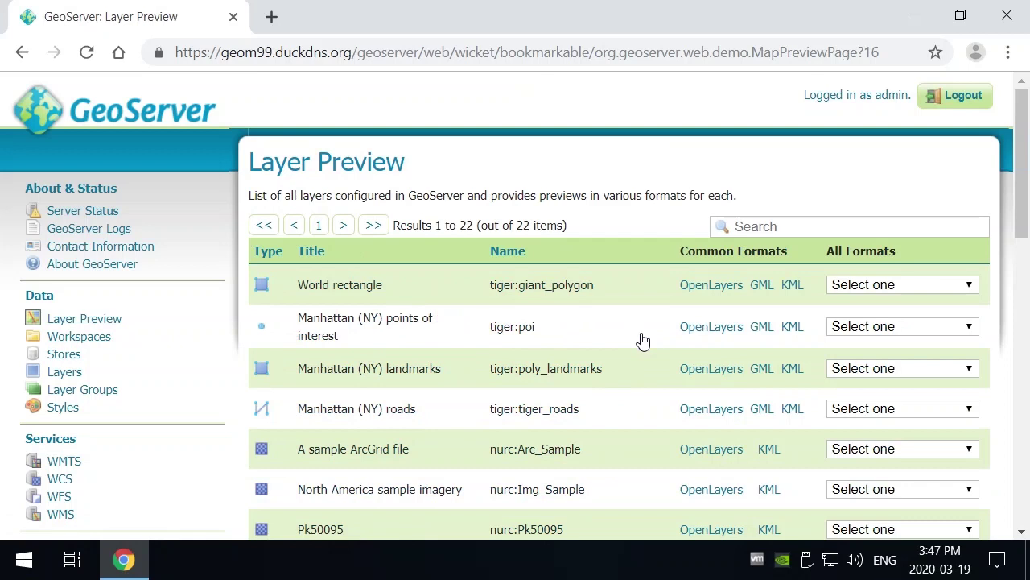
Check tiger:poi's preview formats, then preview the tiger:tiger_roads Manhattan roads in OpenLayers.
click(890, 330)
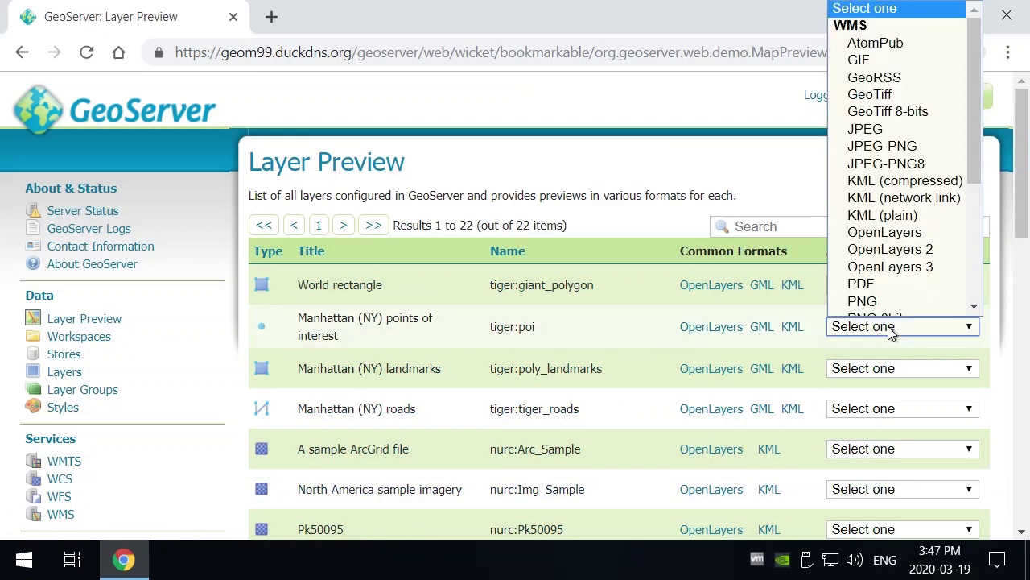
click(890, 329)
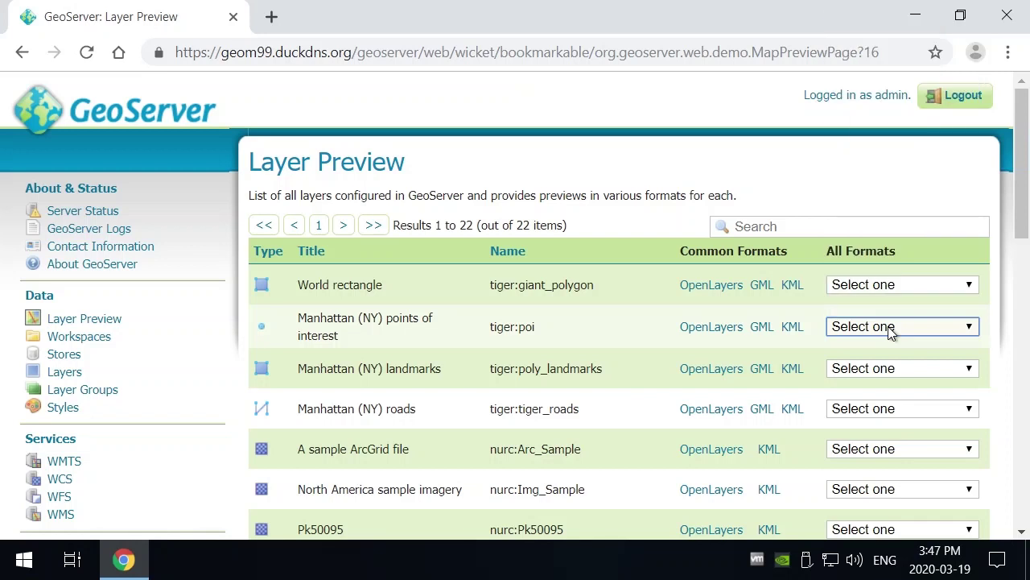
click(708, 411)
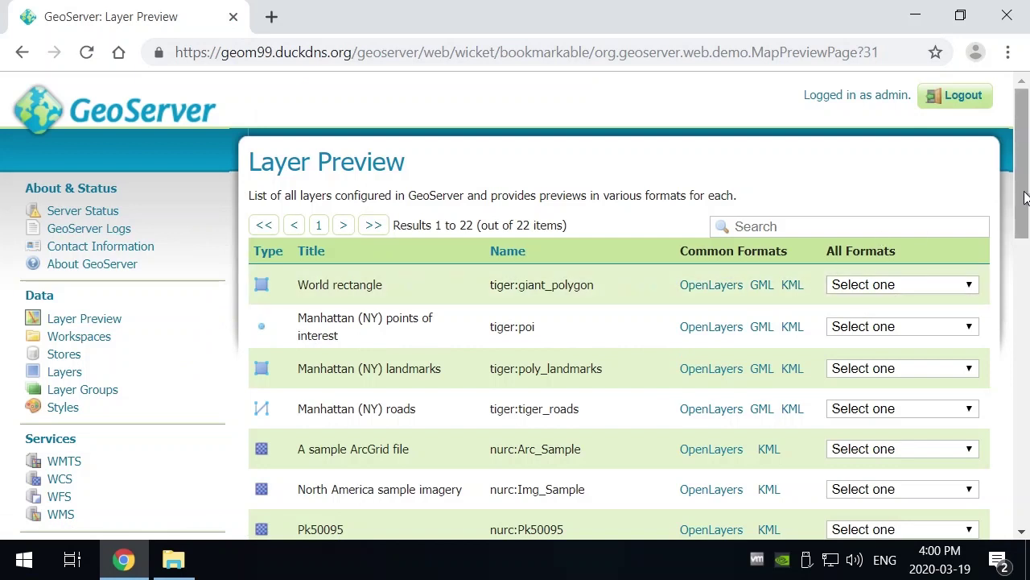
drag(1024, 198, 1011, 349)
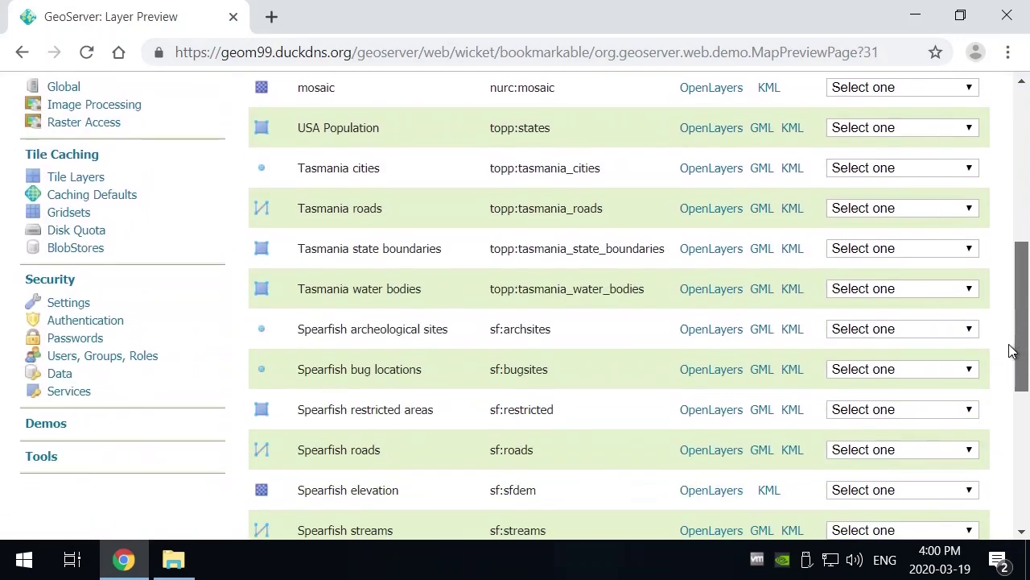
click(53, 87)
drag(467, 285, 244, 291)
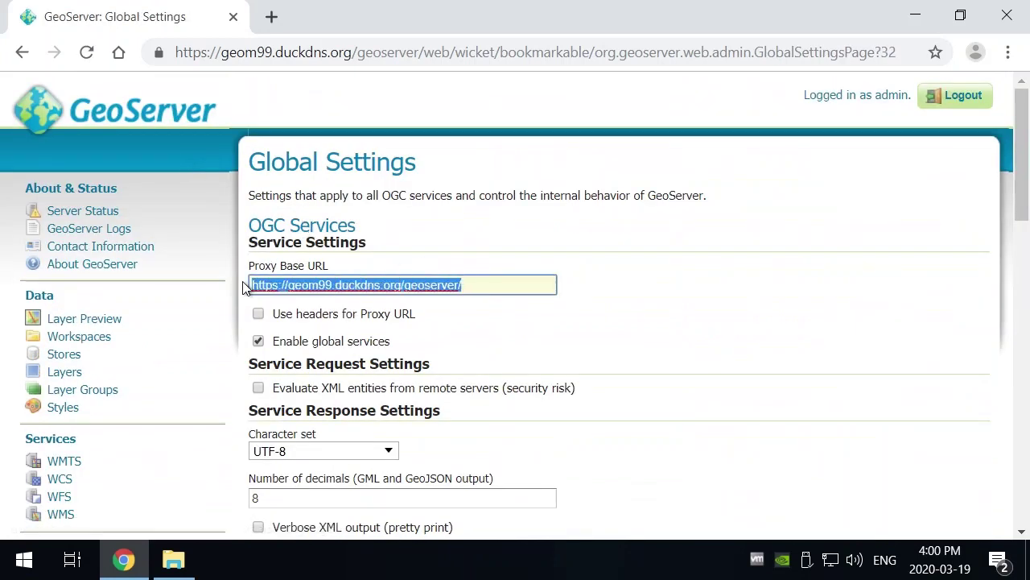
click(330, 53)
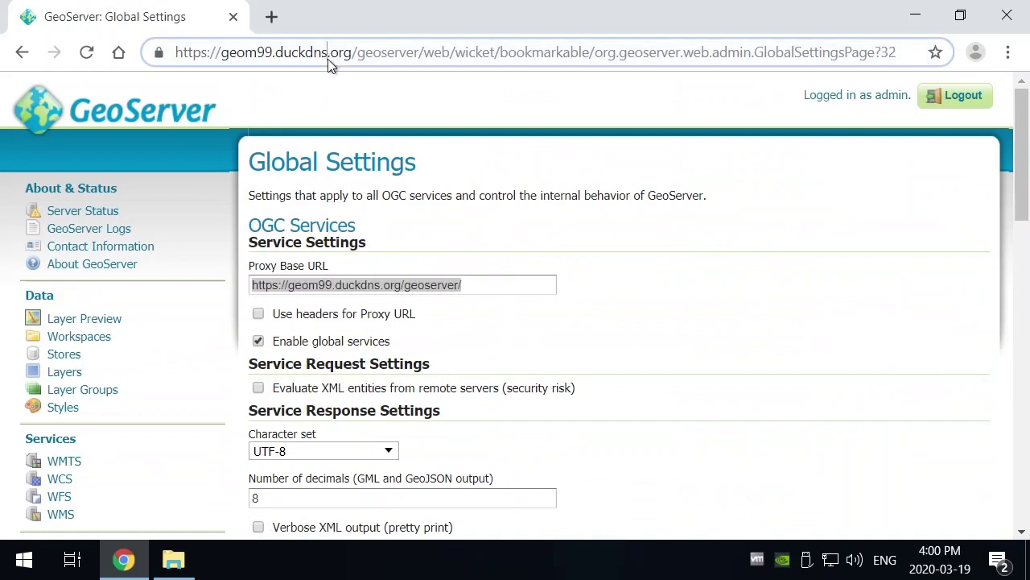
click(352, 52)
drag(352, 53, 174, 53)
drag(475, 285, 287, 284)
click(289, 284)
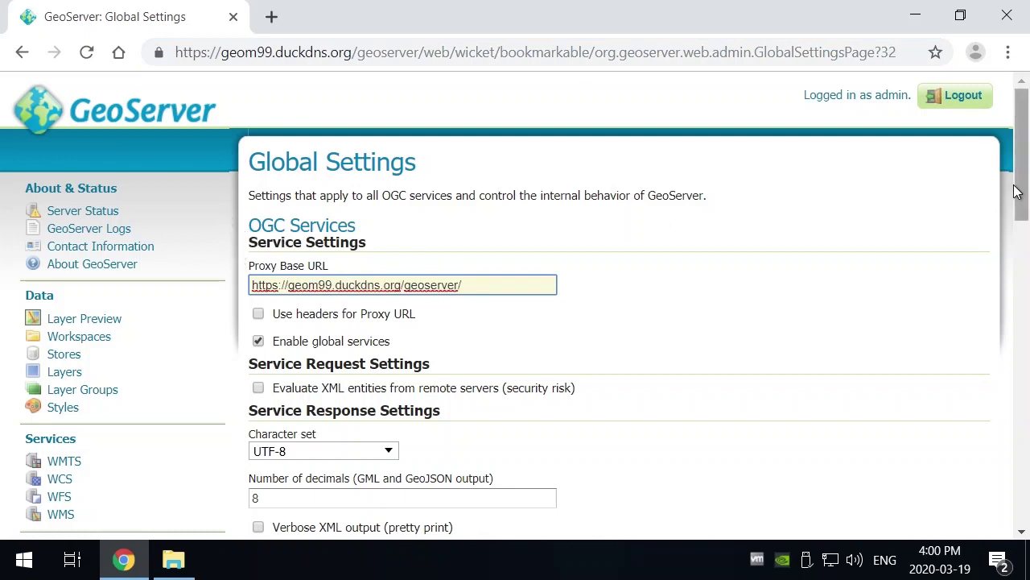
click(104, 318)
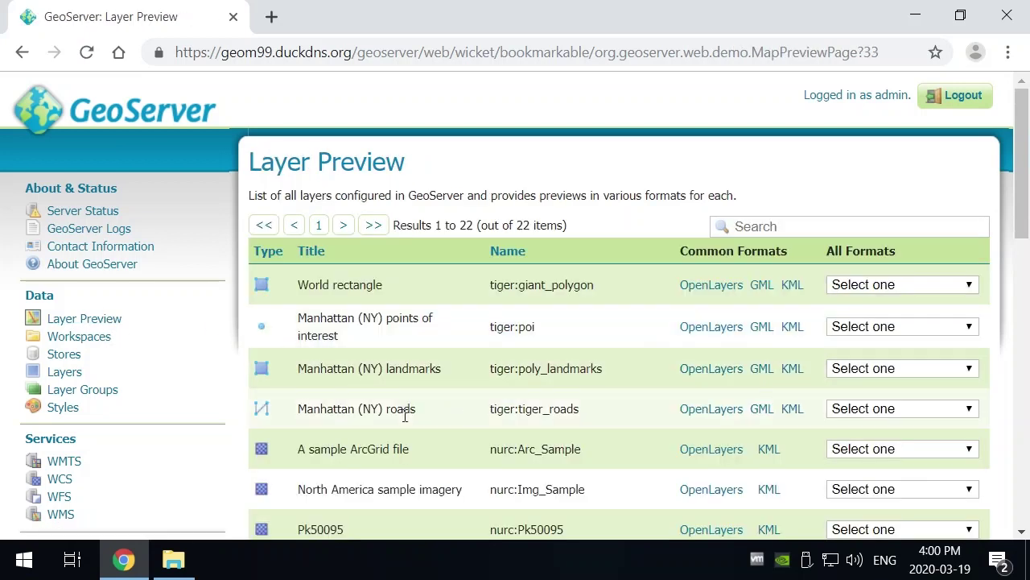
click(858, 409)
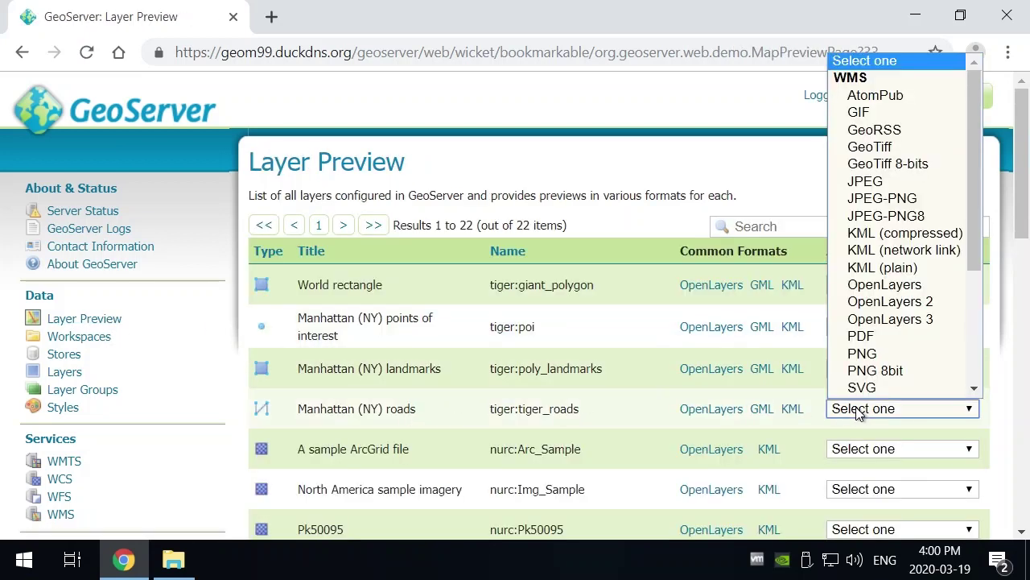
scroll(880, 366, down, 1)
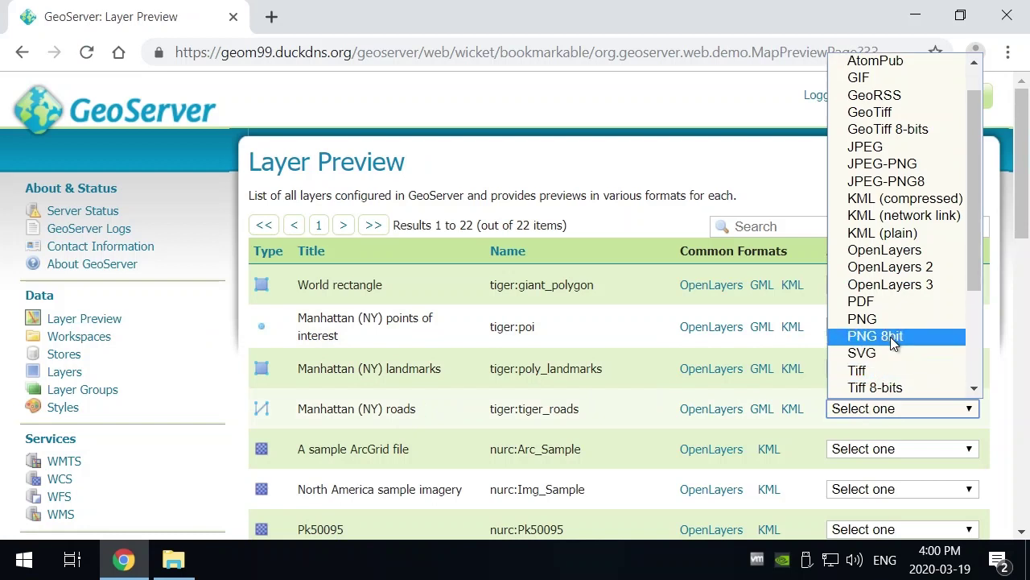
click(893, 336)
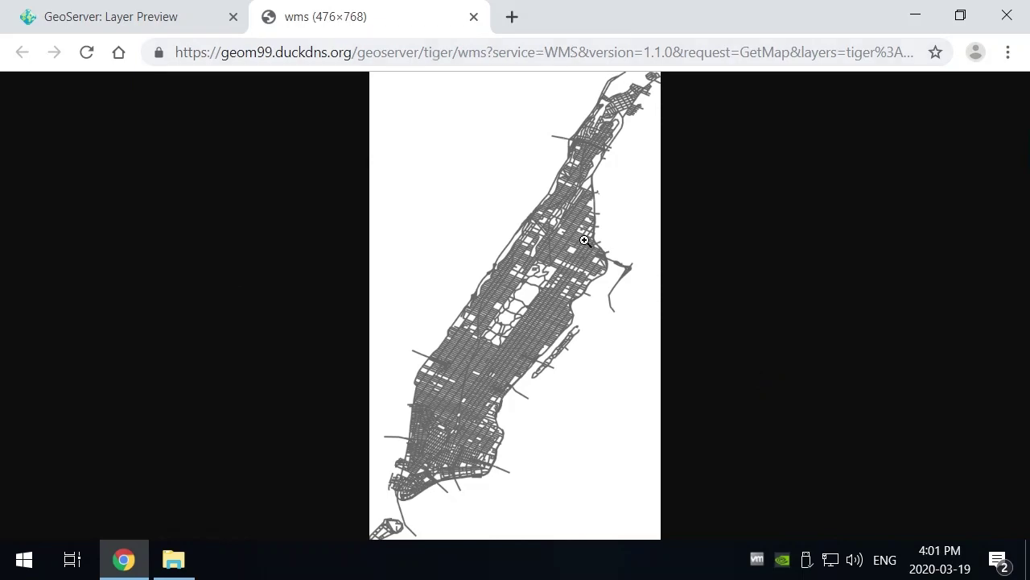
click(474, 17)
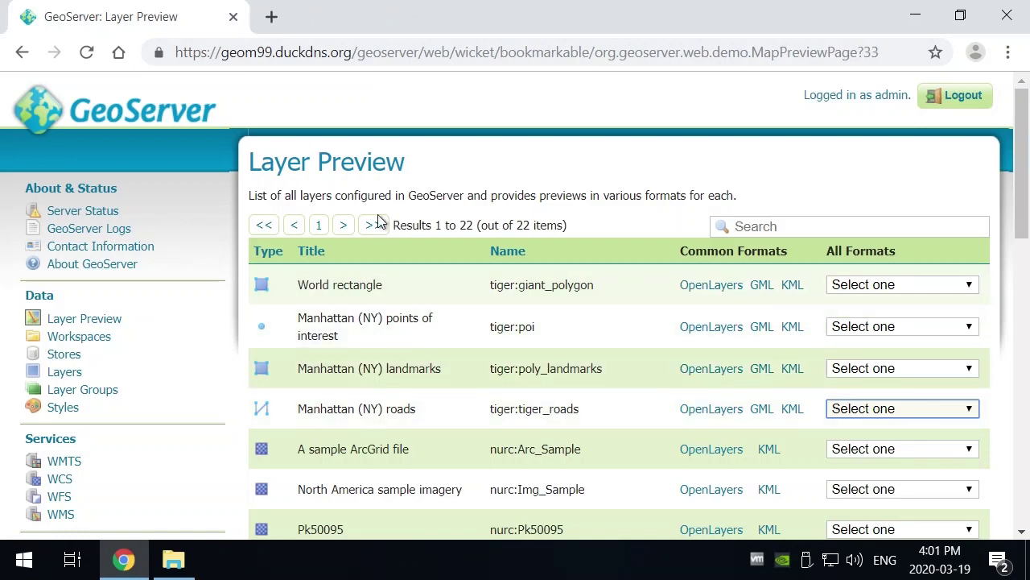
click(417, 193)
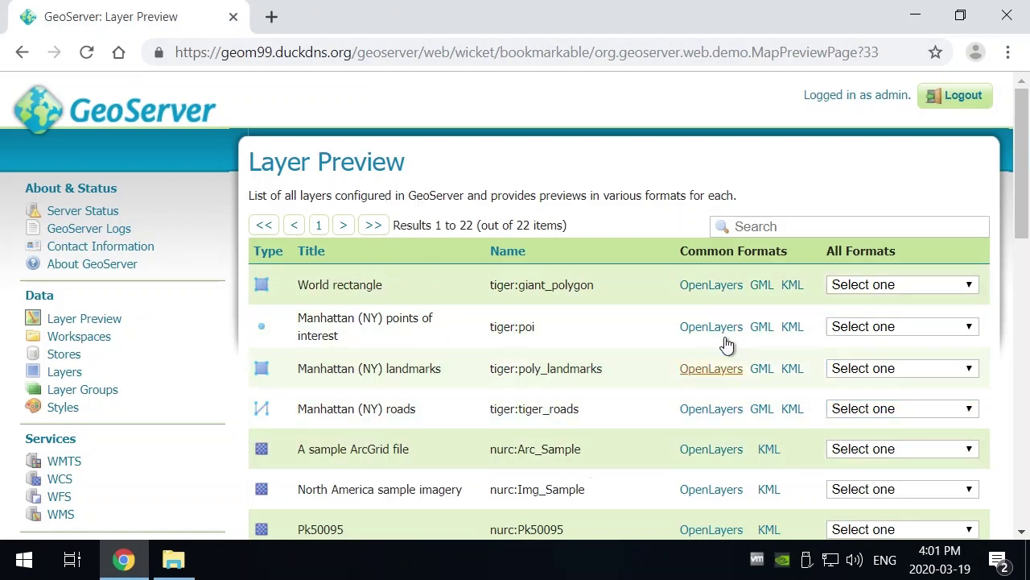
click(873, 288)
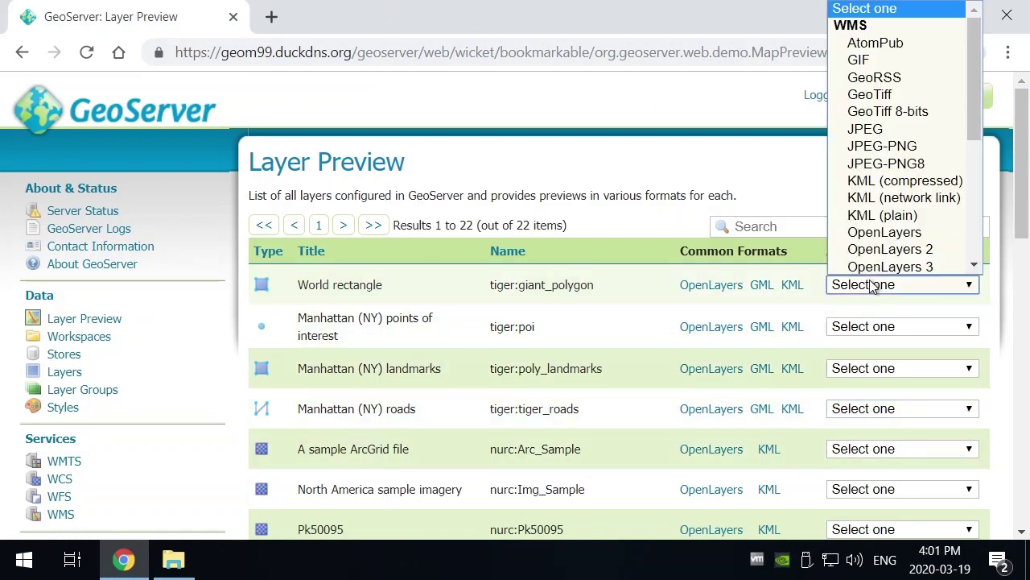
drag(974, 129, 970, 37)
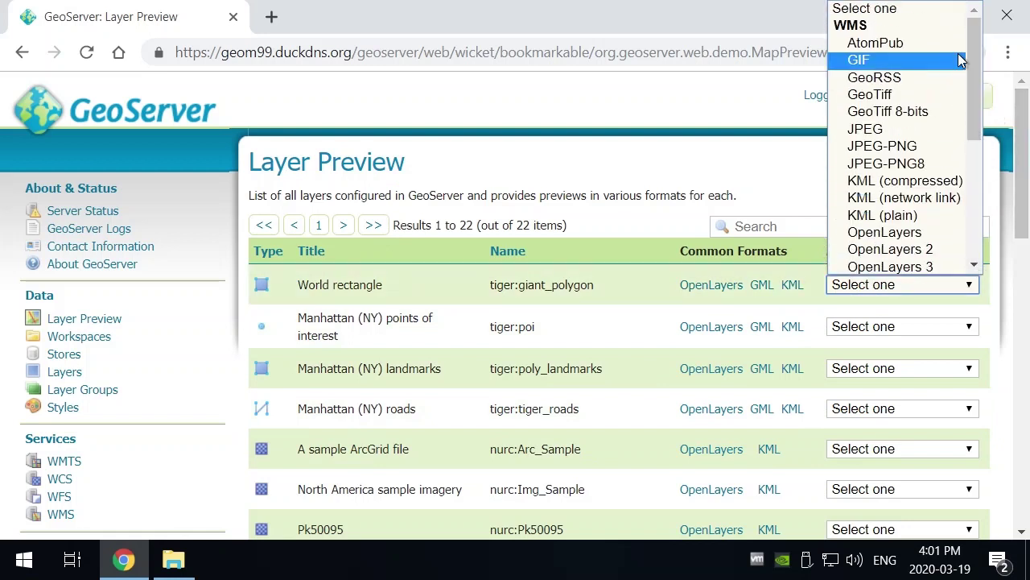
click(503, 166)
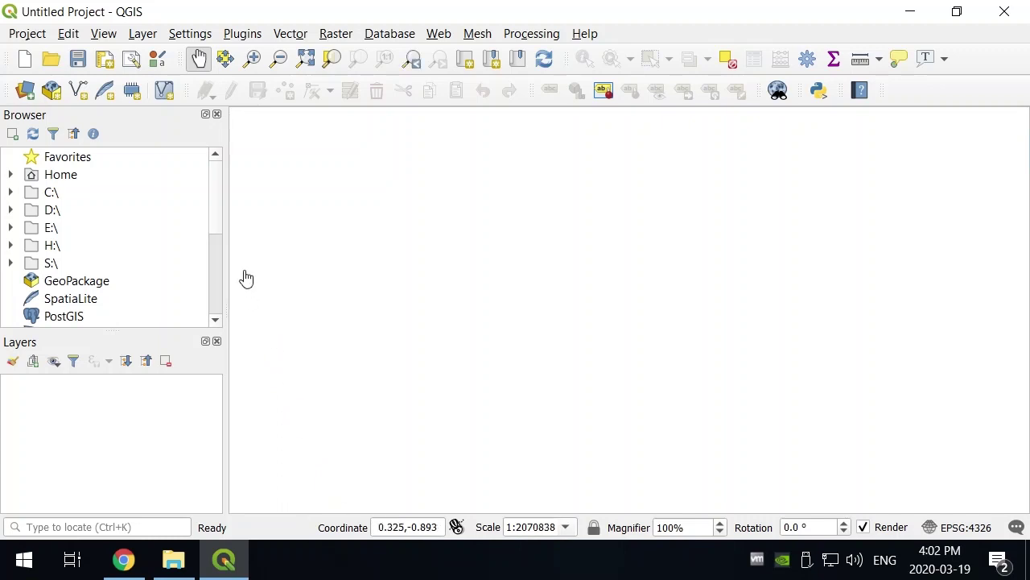
Bring up the Data Source Manager's WMS/WMTS page via Layer > Add Layer > Add WMS/WMTS Layer.
click(143, 36)
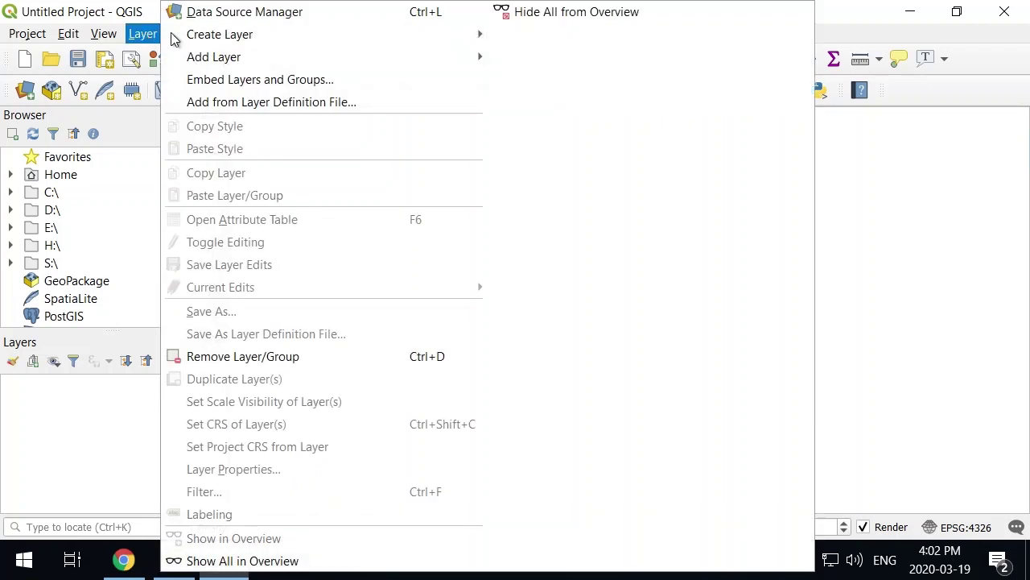
mouse_move(212, 56)
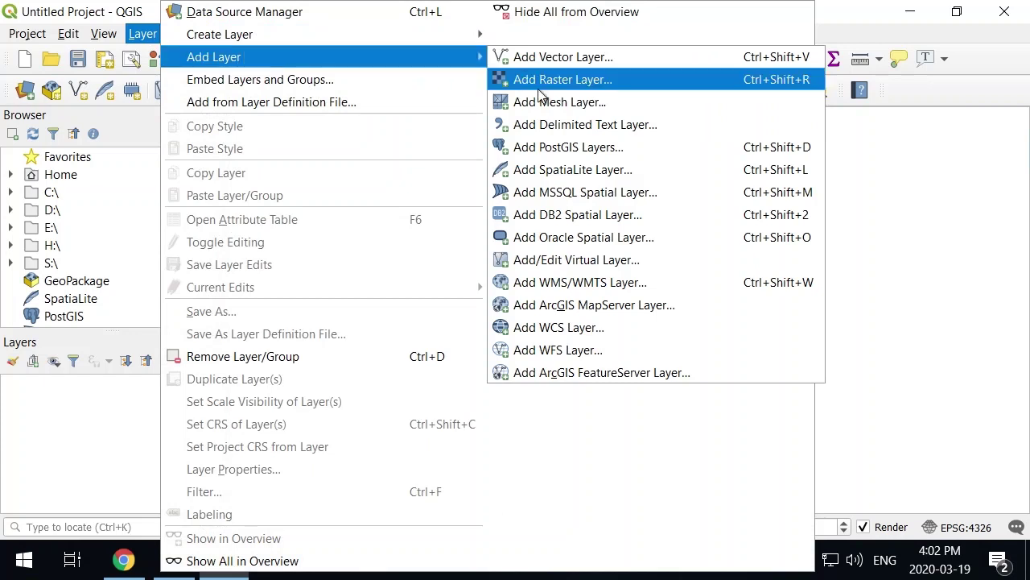
click(604, 286)
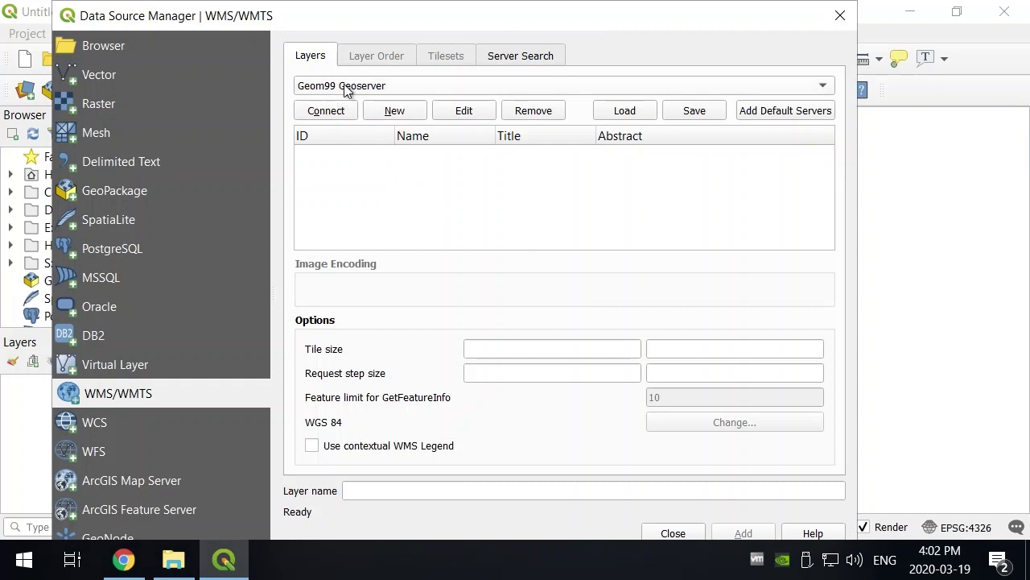
Review the Geom99 Geoserver connection's name and wms URL, save it, and connect.
click(468, 110)
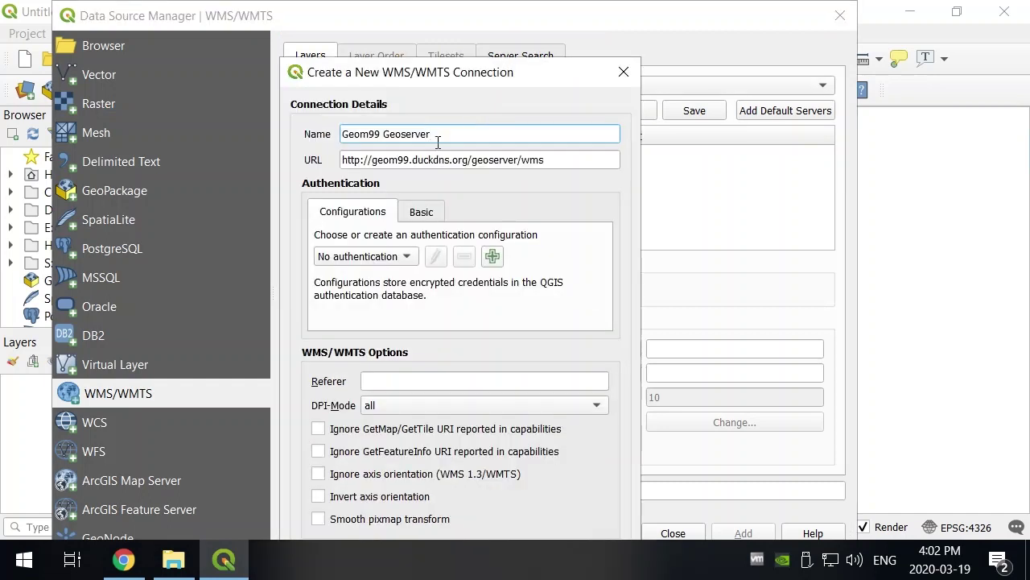
drag(441, 135, 315, 139)
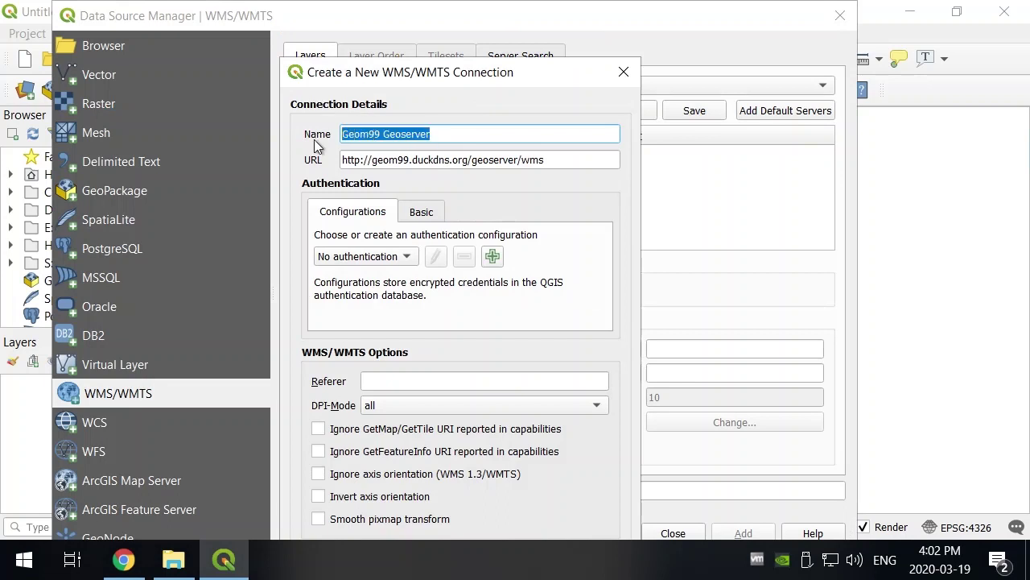
click(376, 163)
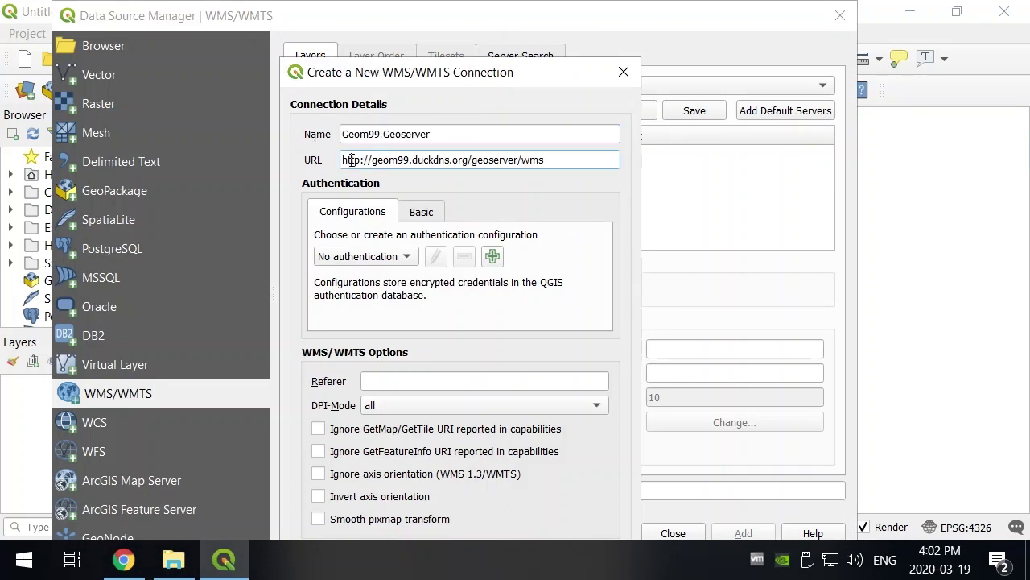
drag(548, 159, 523, 160)
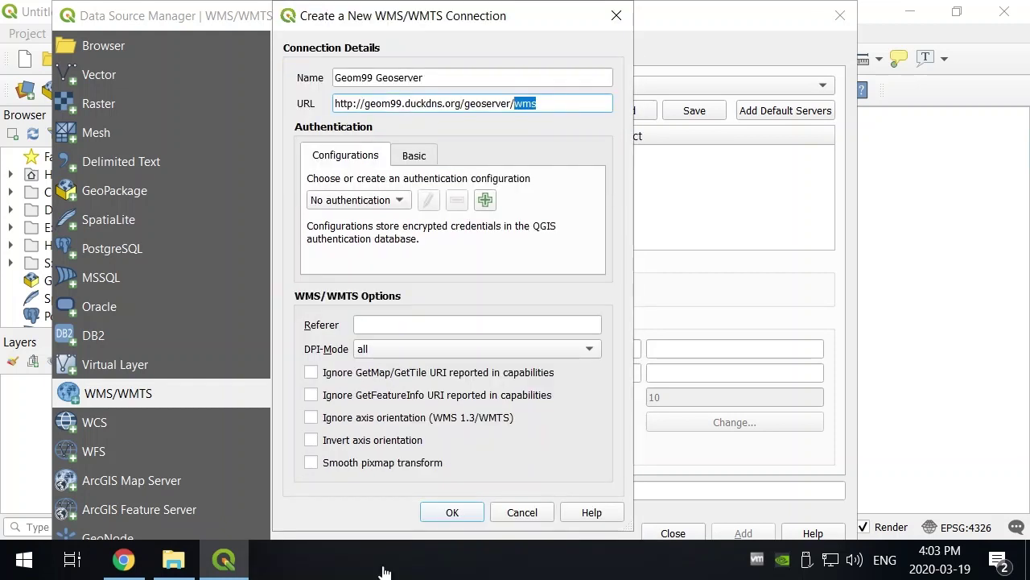
click(453, 514)
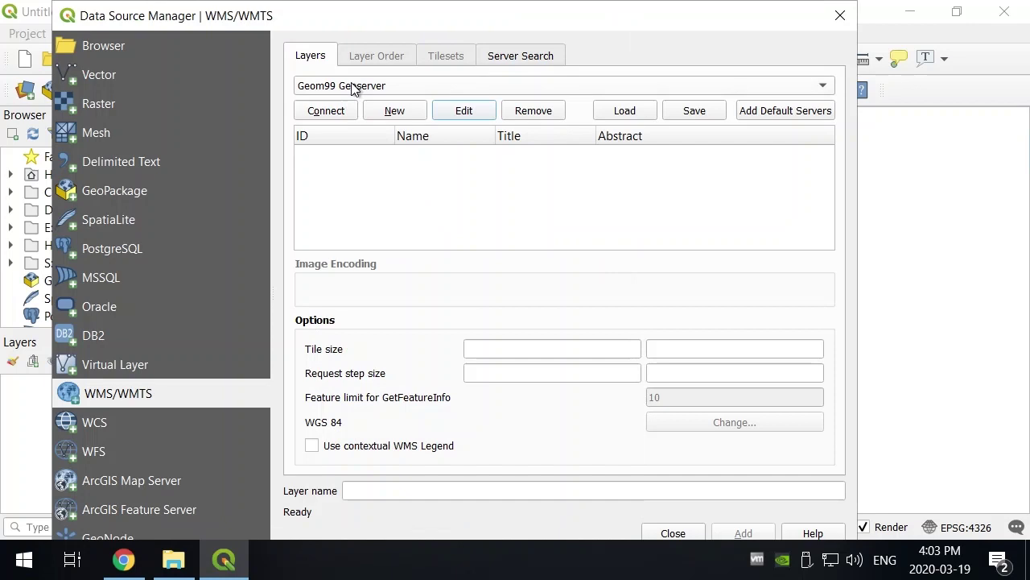
click(337, 111)
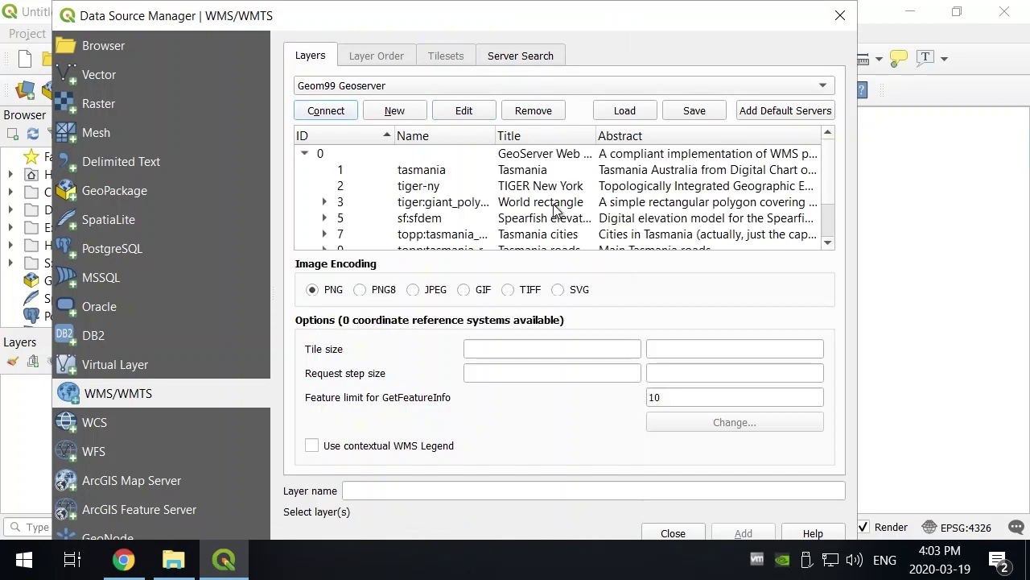
Select the tiger-ny layer, add it as TIGER New York, and close the Data Source Manager.
scroll(830, 223, down, 1)
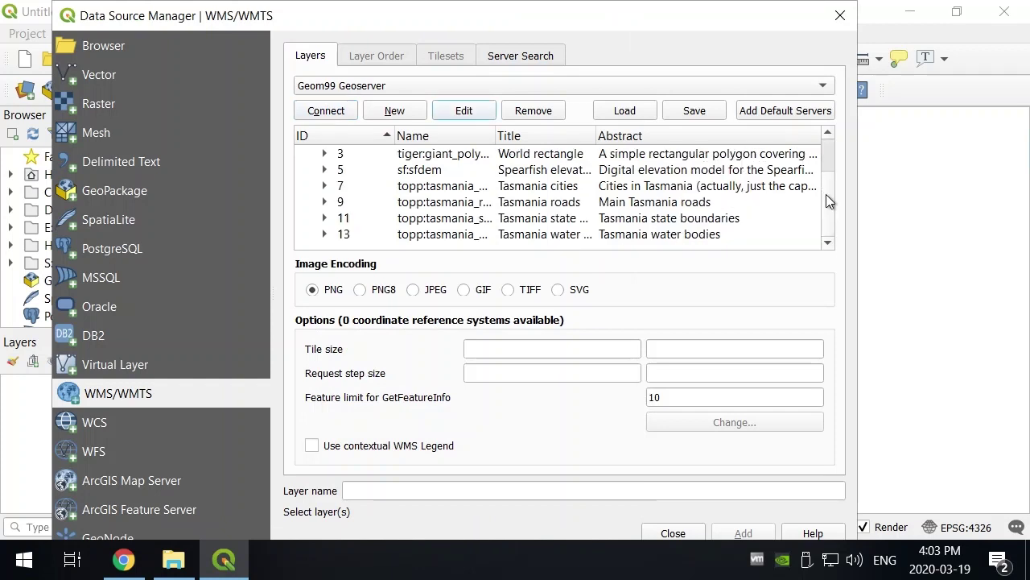
scroll(824, 161, up, 1)
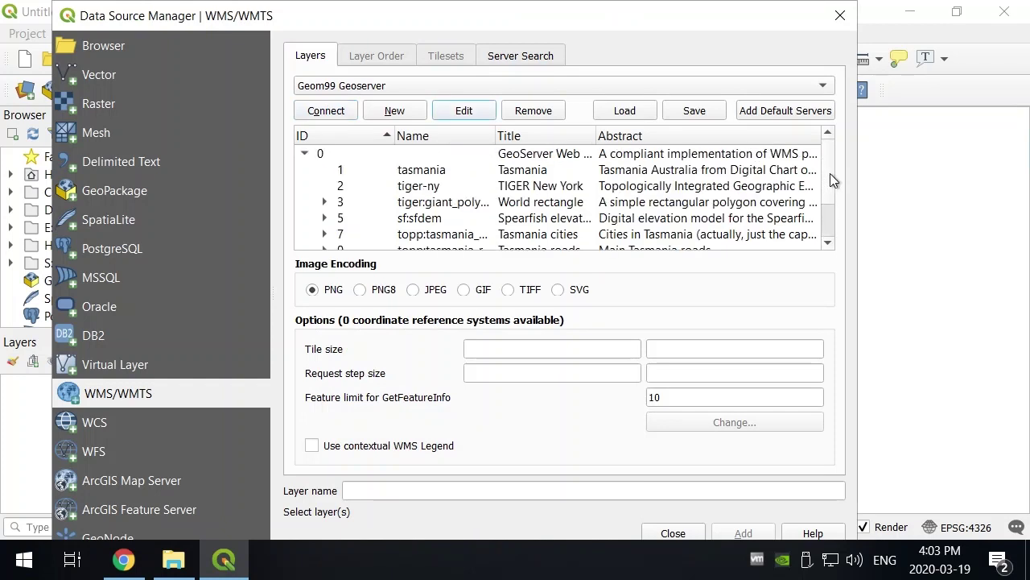
scroll(829, 203, down, 1)
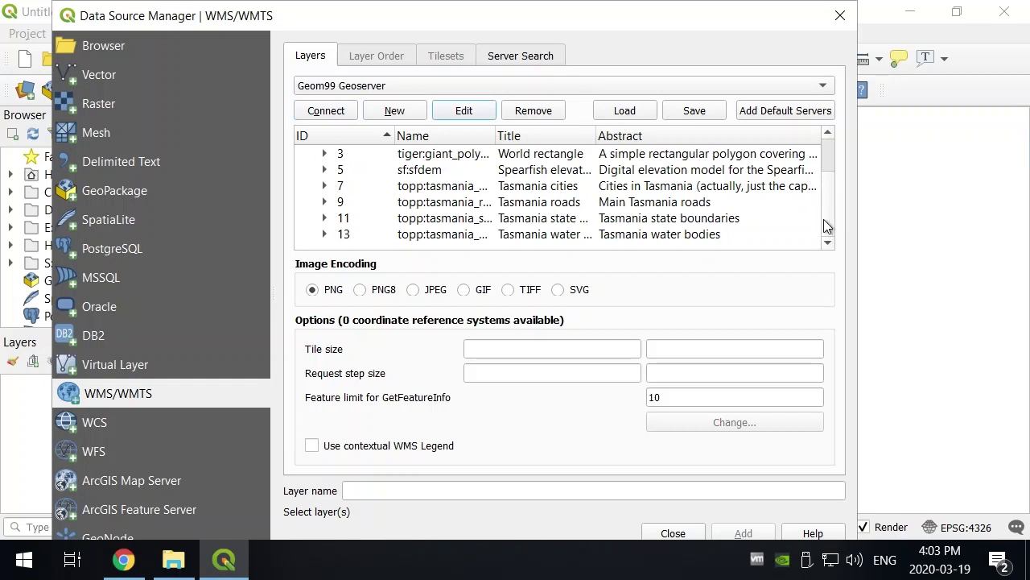
click(821, 169)
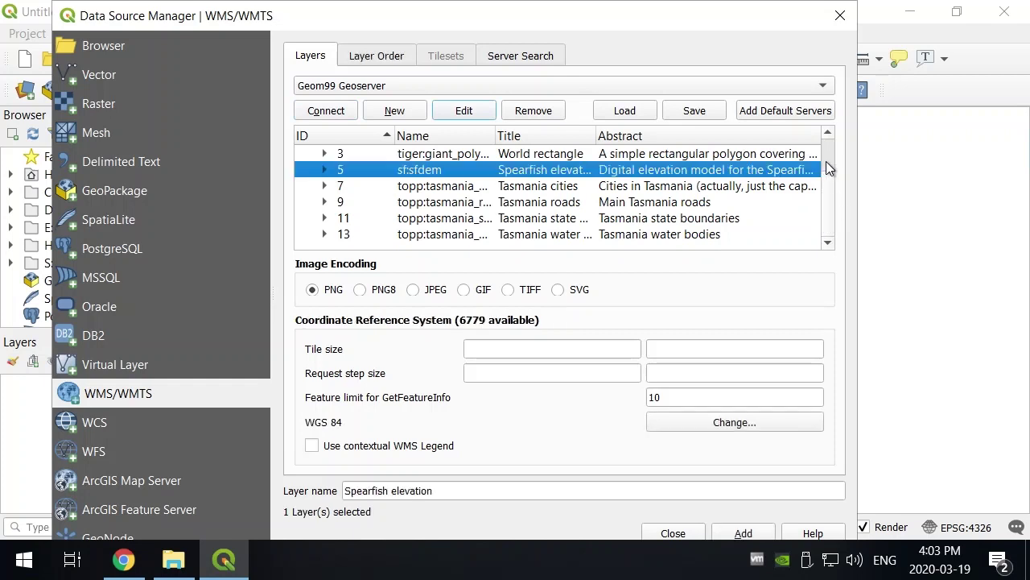
scroll(825, 165, up, 1)
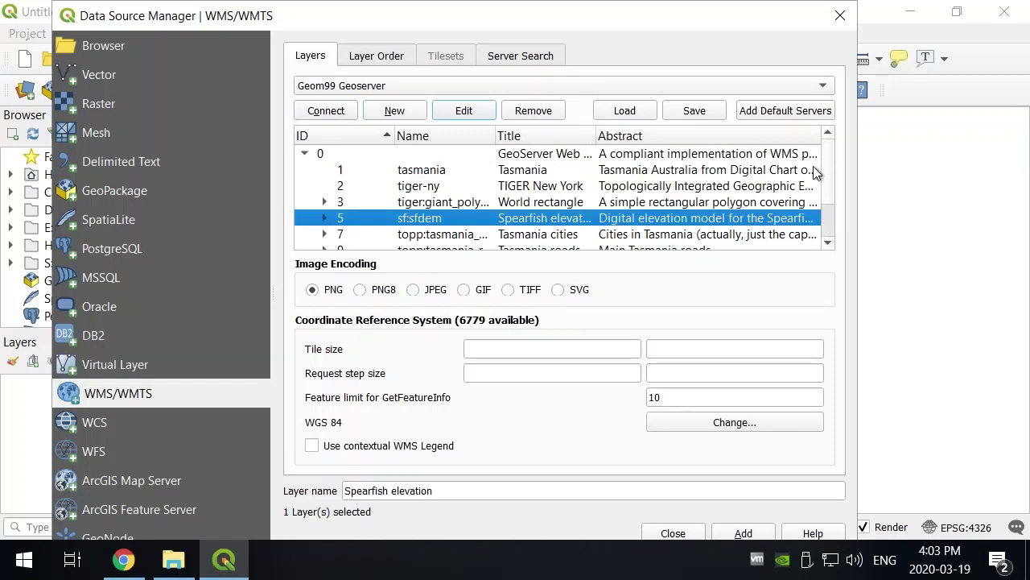
click(449, 187)
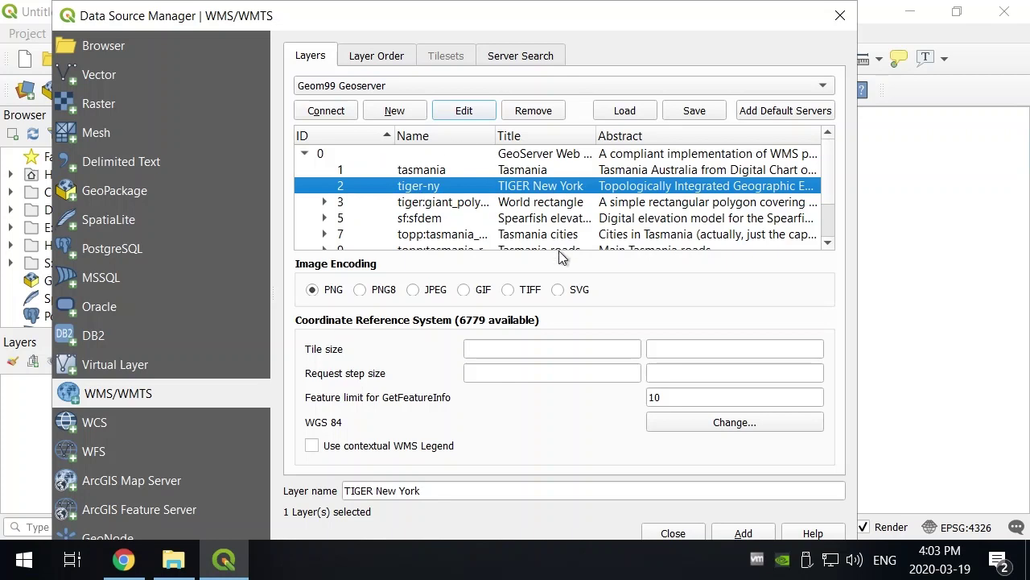
click(746, 533)
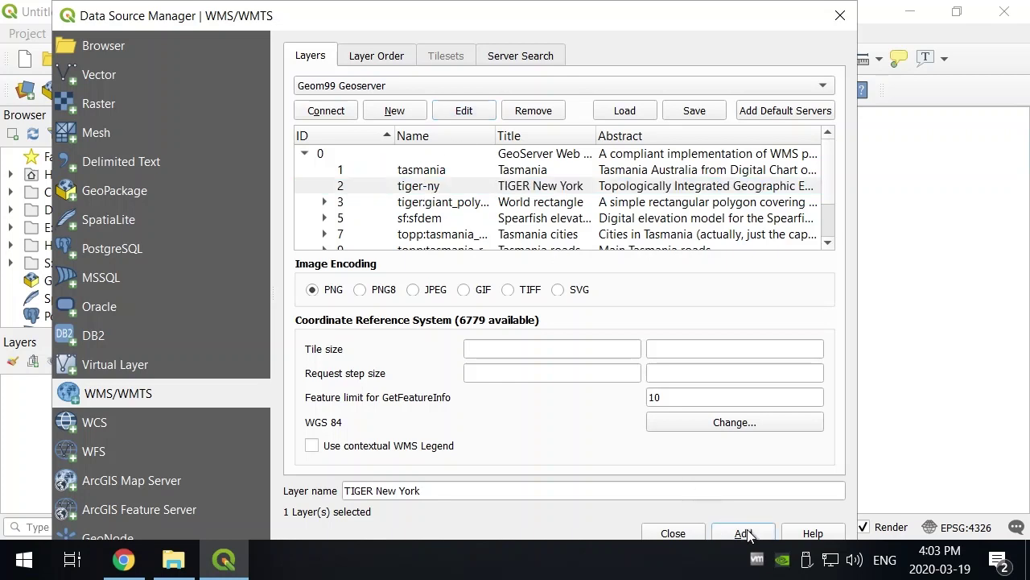
click(673, 533)
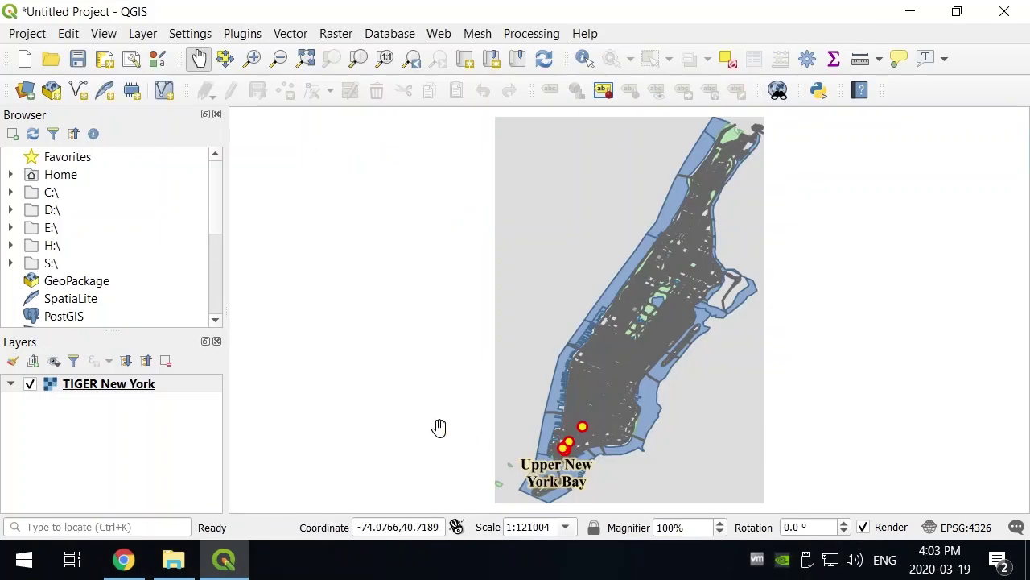
Zoom and pan the TIGER New York map down to Battery Park in lower Manhattan.
click(252, 58)
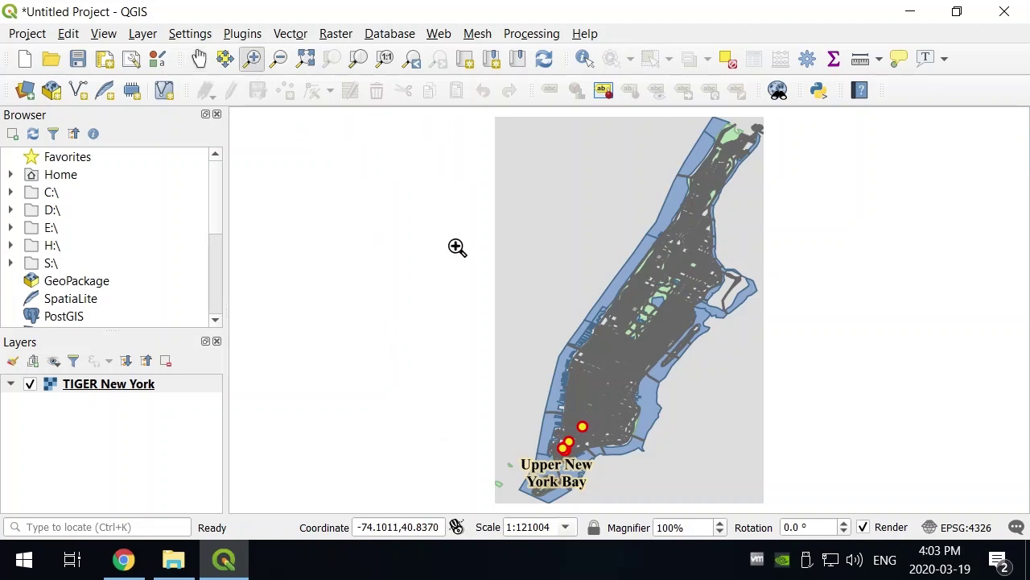
drag(594, 356, 640, 402)
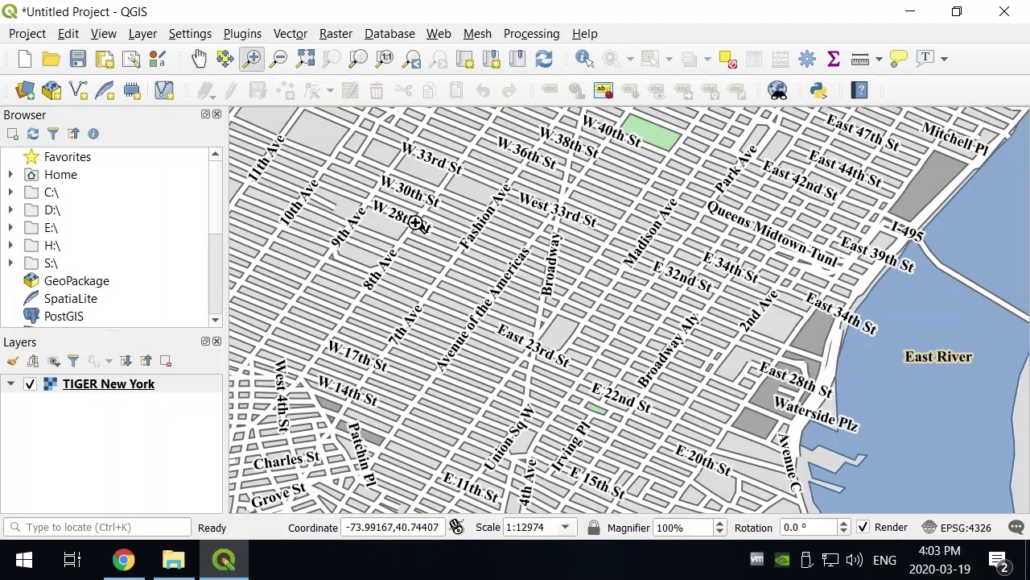
click(199, 59)
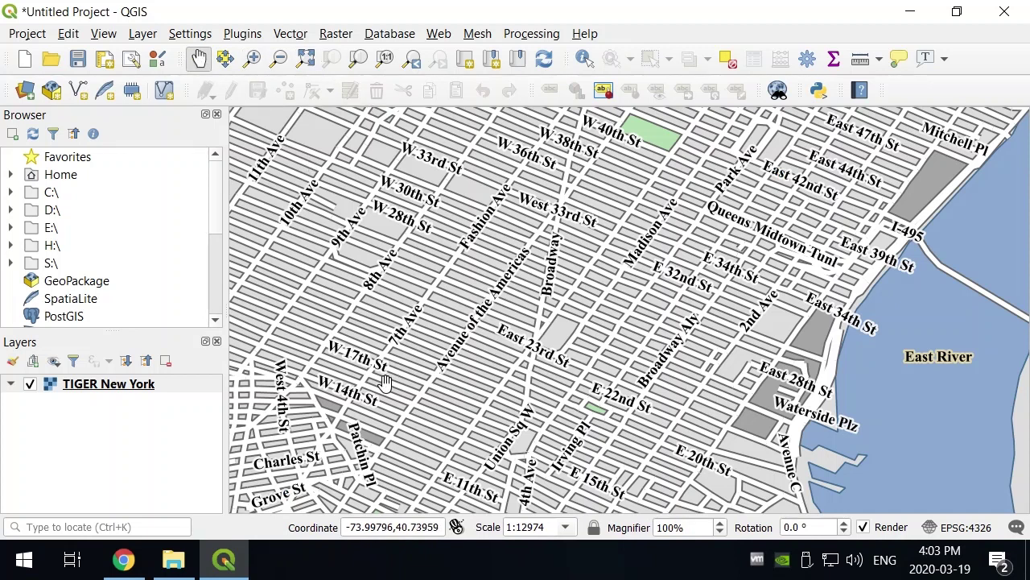
drag(407, 333, 643, 159)
drag(422, 445, 286, 361)
drag(463, 428, 509, 239)
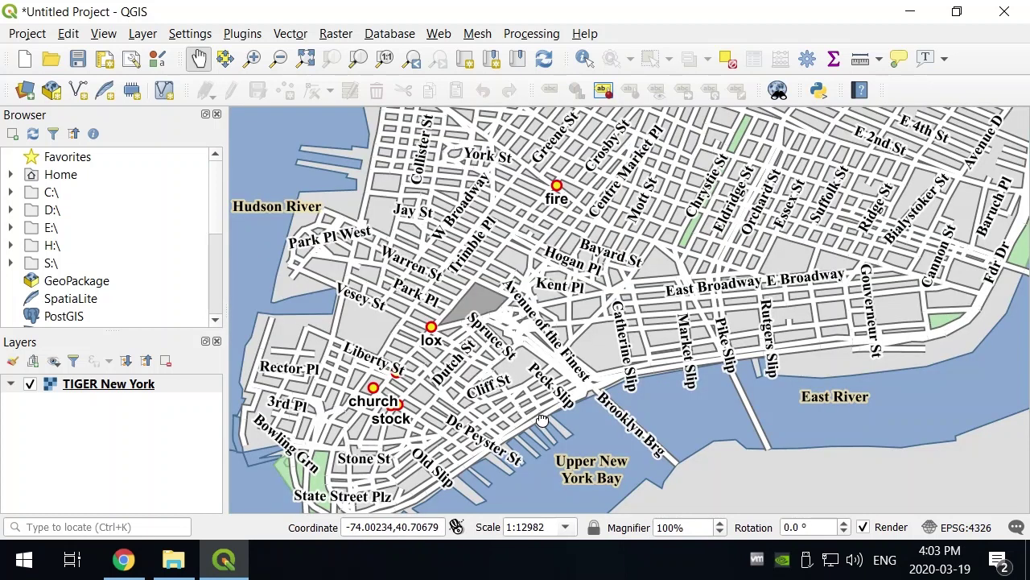
drag(542, 418, 578, 294)
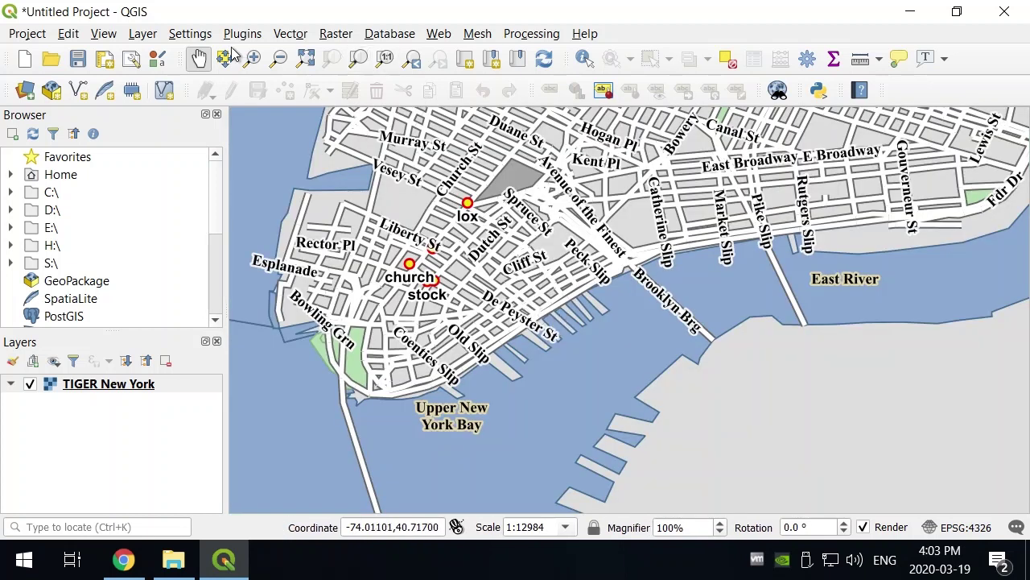
click(252, 60)
drag(323, 273, 517, 412)
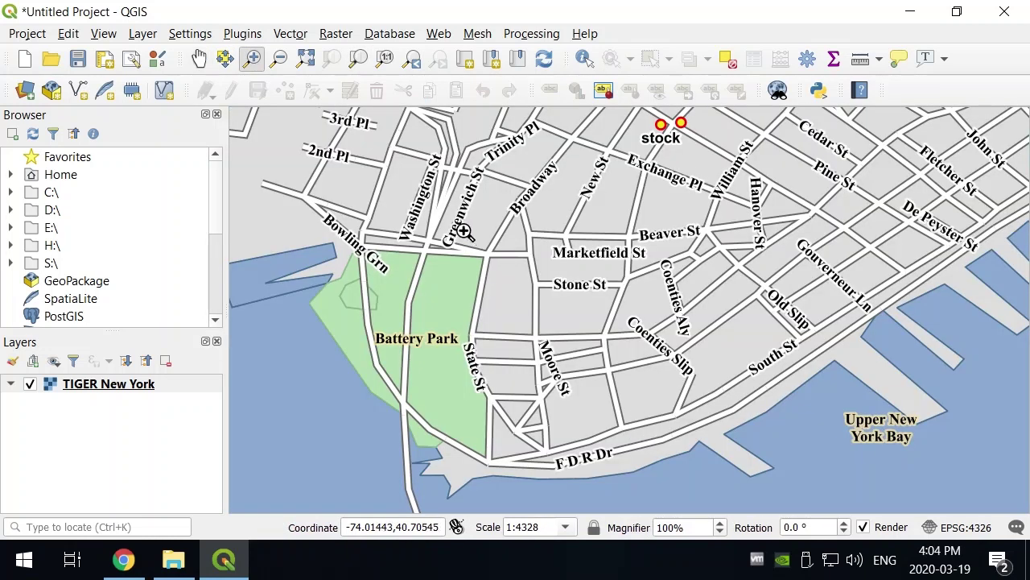
Identify the Stone St feature, showing tiger_roads.6077 with class A41, then select the TIGER New York layer.
click(582, 59)
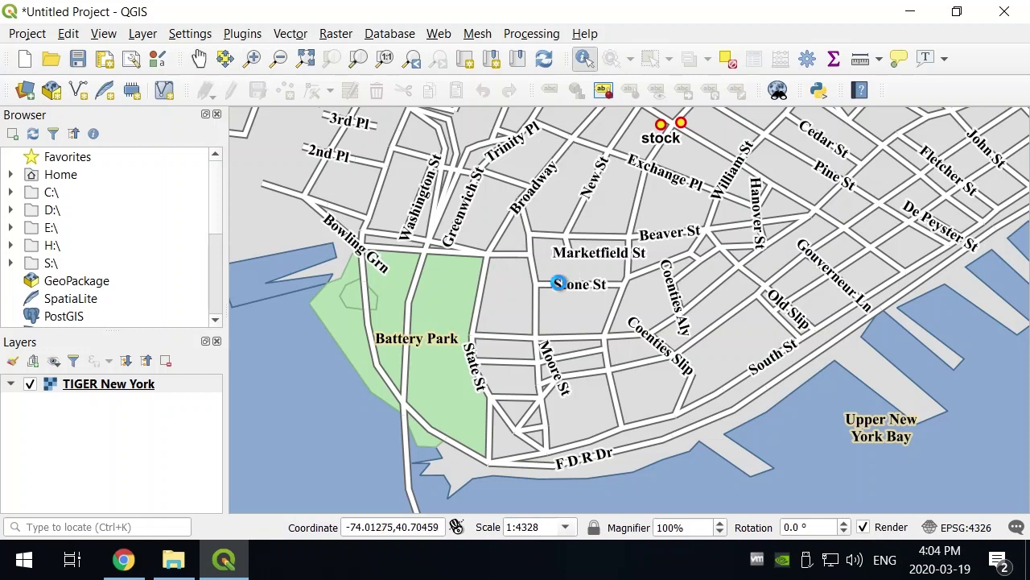
click(560, 284)
click(682, 214)
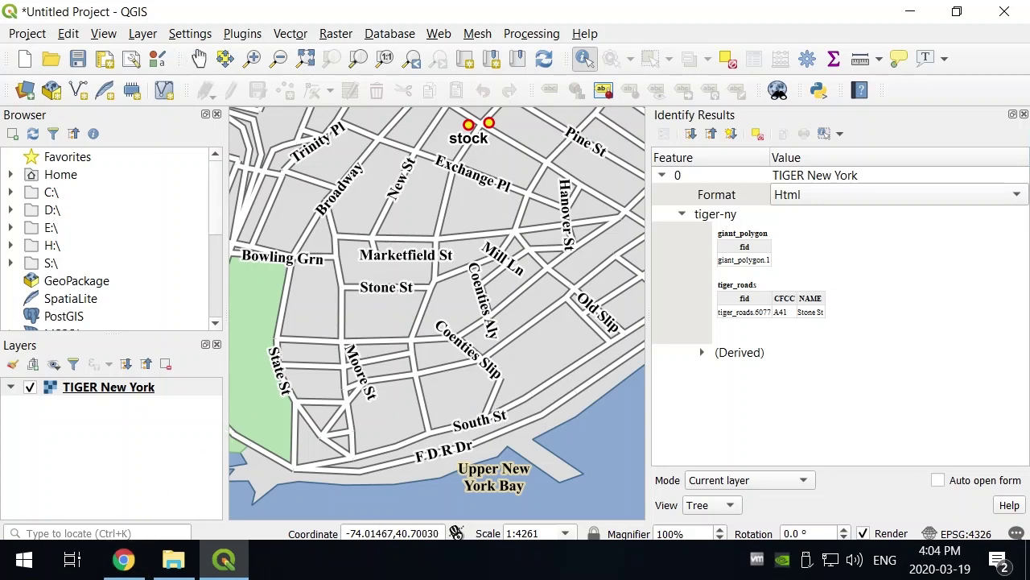
click(185, 390)
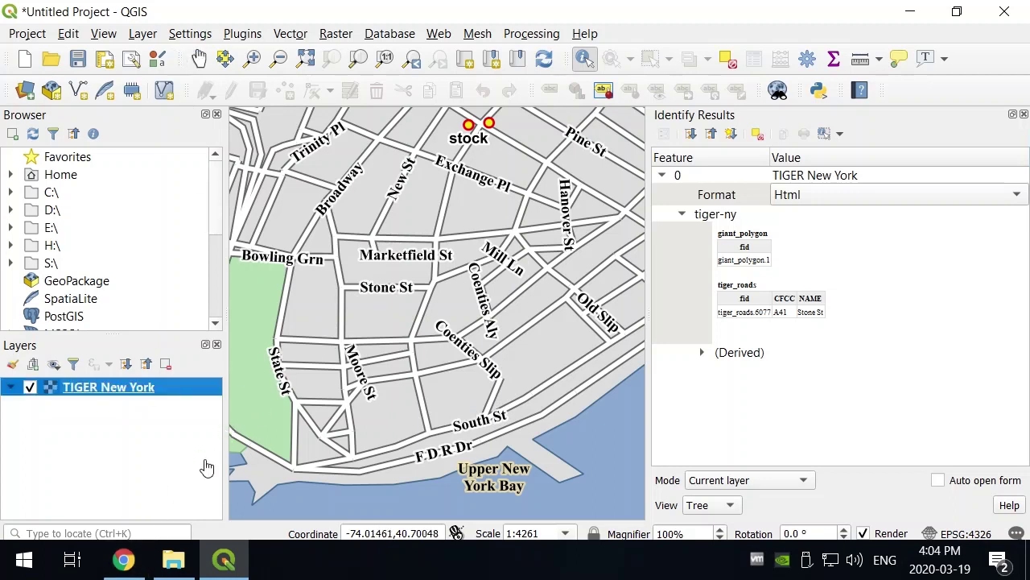
Remove the TIGER New York layer from the project and close the Identify Results panel.
right_click(172, 387)
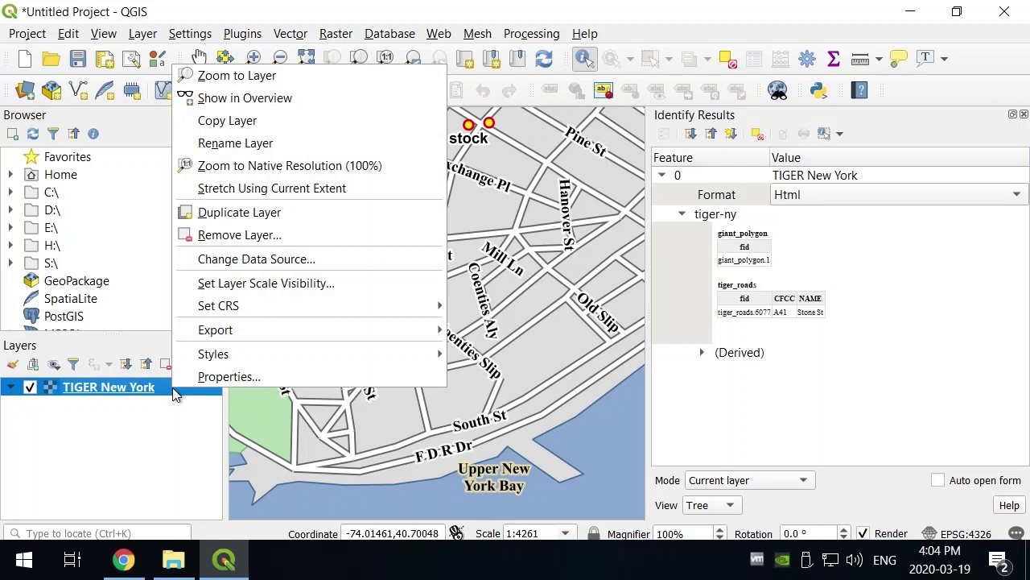
click(240, 234)
click(505, 308)
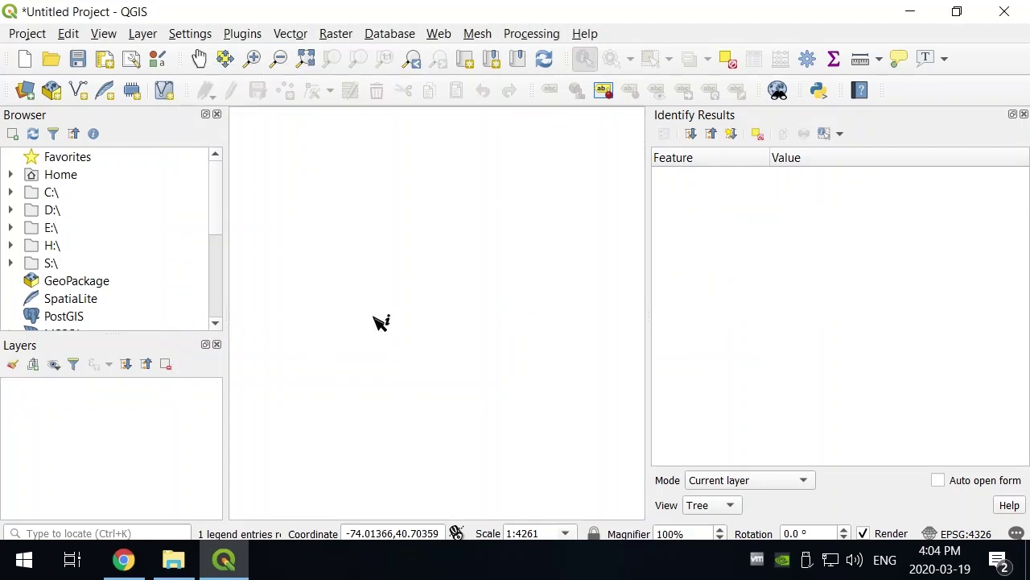
click(1024, 115)
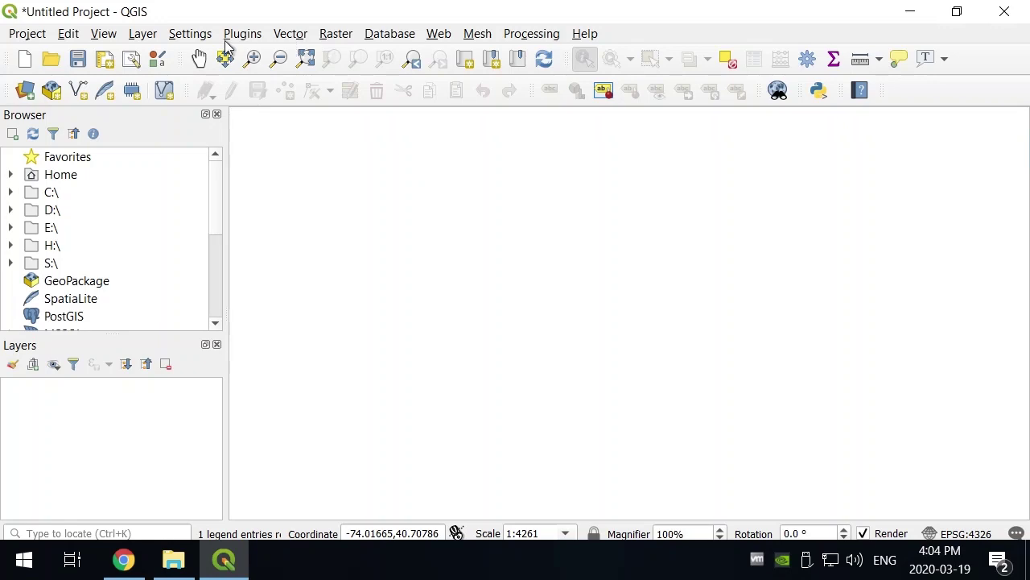
Bring up the Data Source Manager on its WFS page via Layer > Add Layer > Add WFS Layer.
click(145, 36)
mouse_move(197, 57)
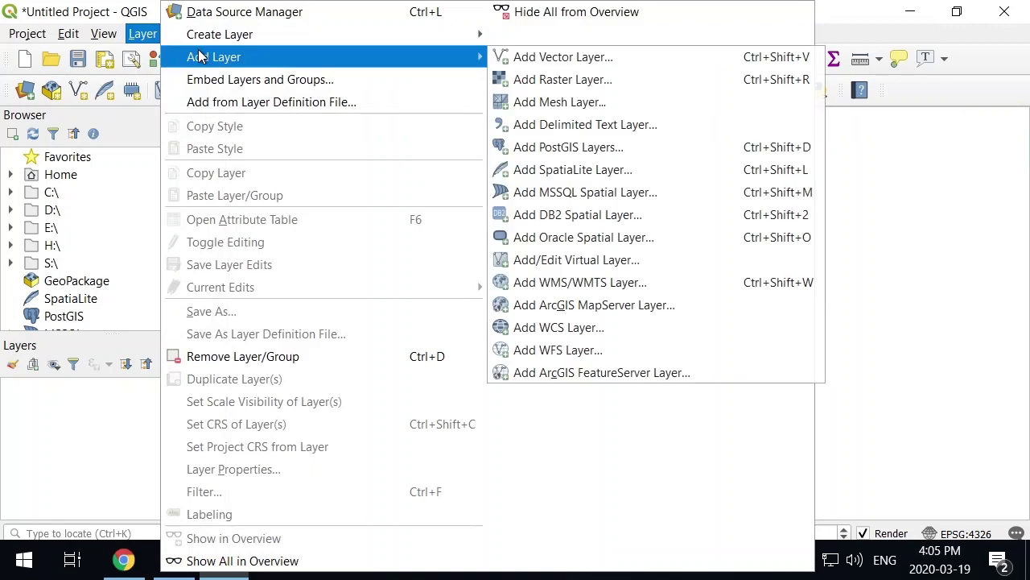
click(622, 357)
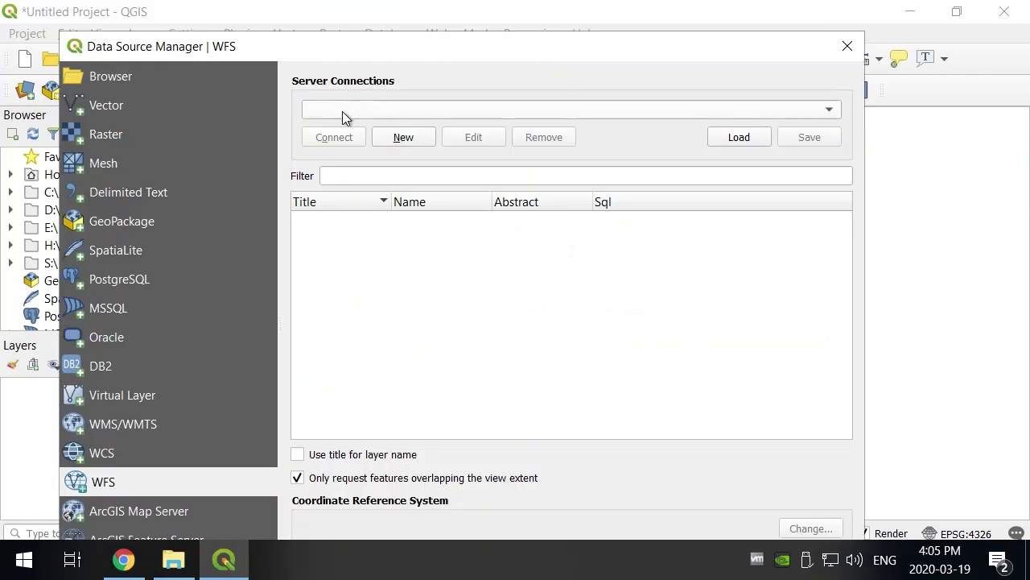
Start a new WFS connection and name it 'Geoserver Geom99 WFS'.
click(420, 138)
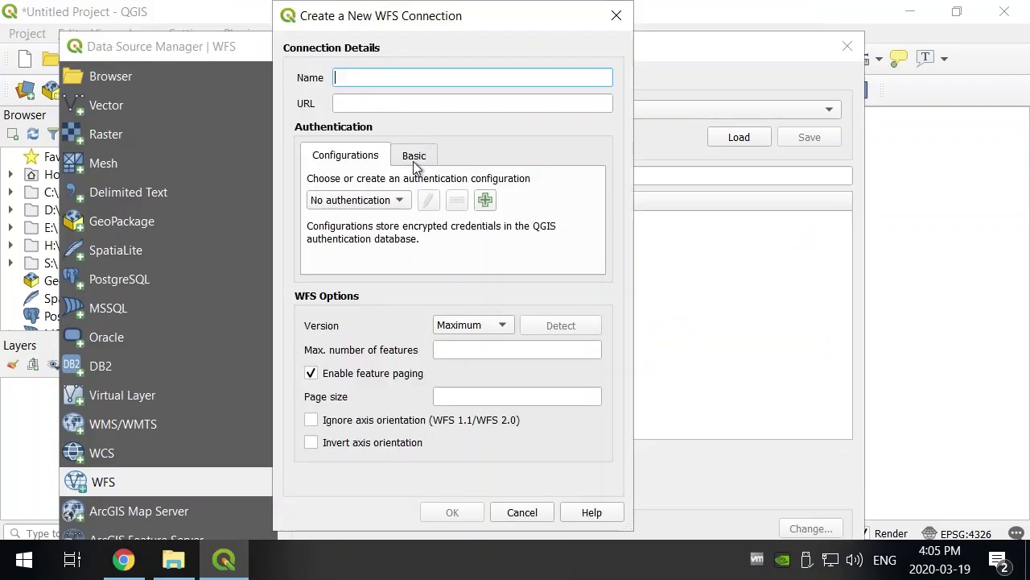
text(http:)
triple_click(374, 76)
text(Geose)
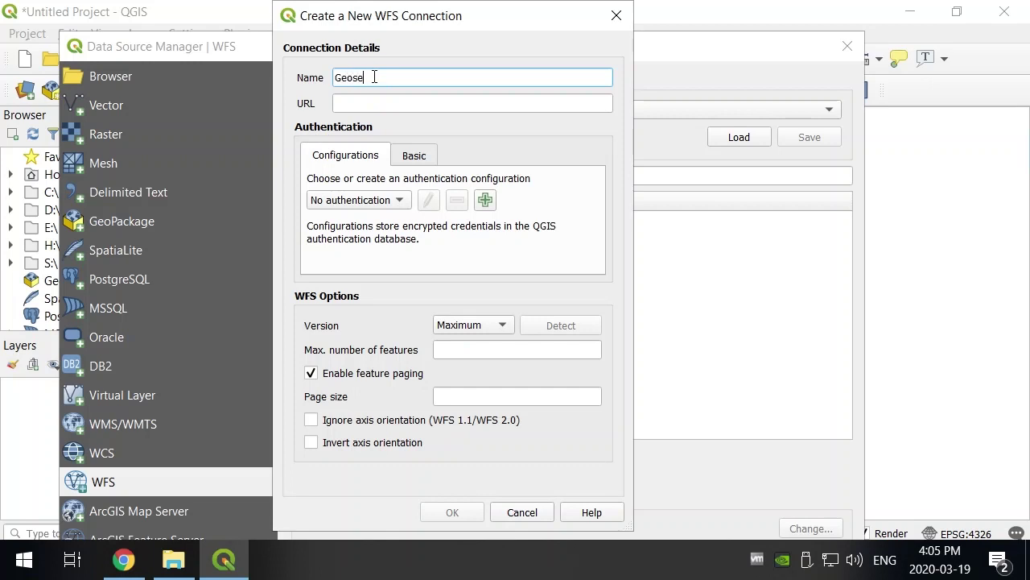
text(rver Geom99)
click(396, 104)
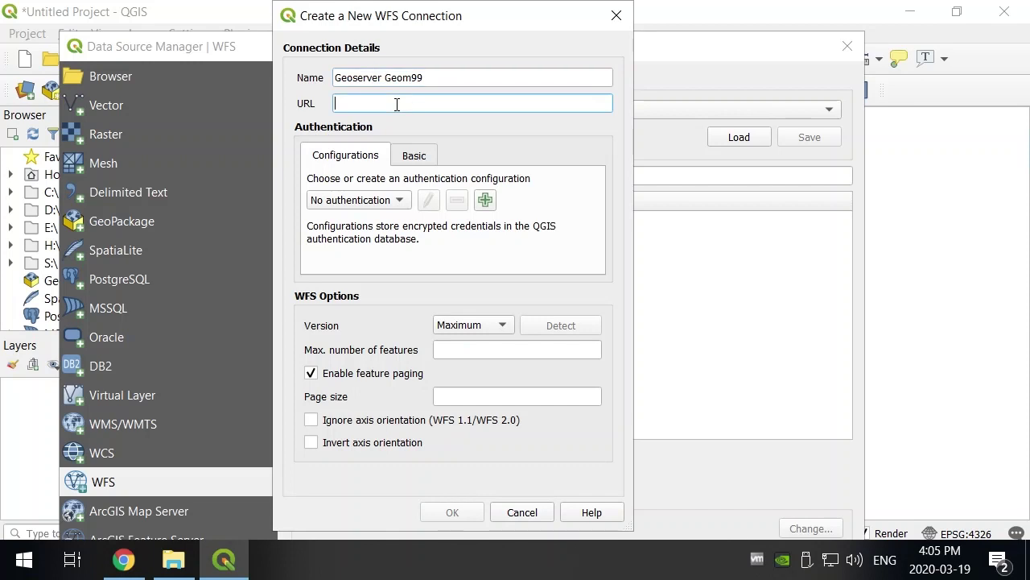
click(440, 78)
text(WFS)
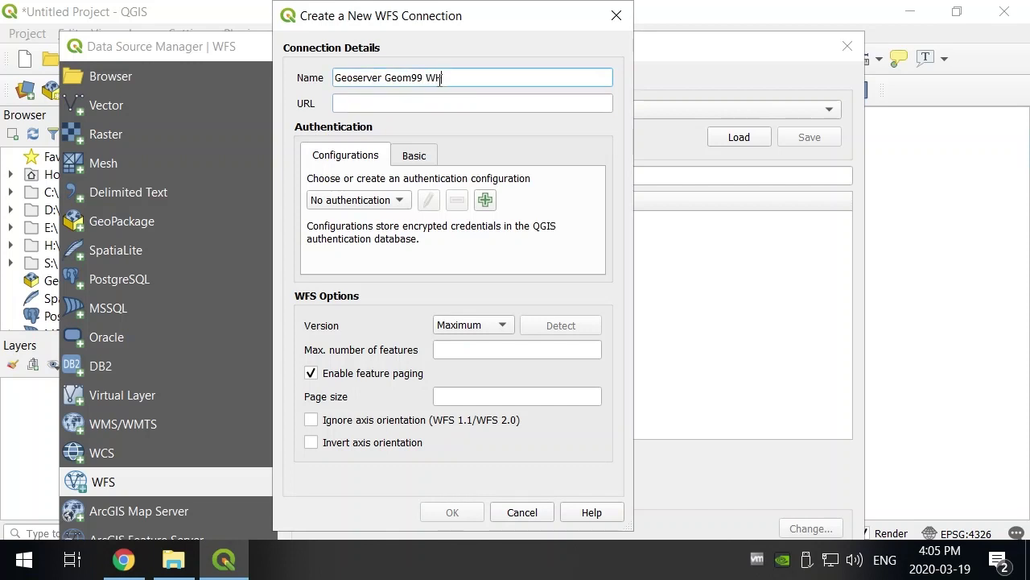
click(443, 101)
text(http:)
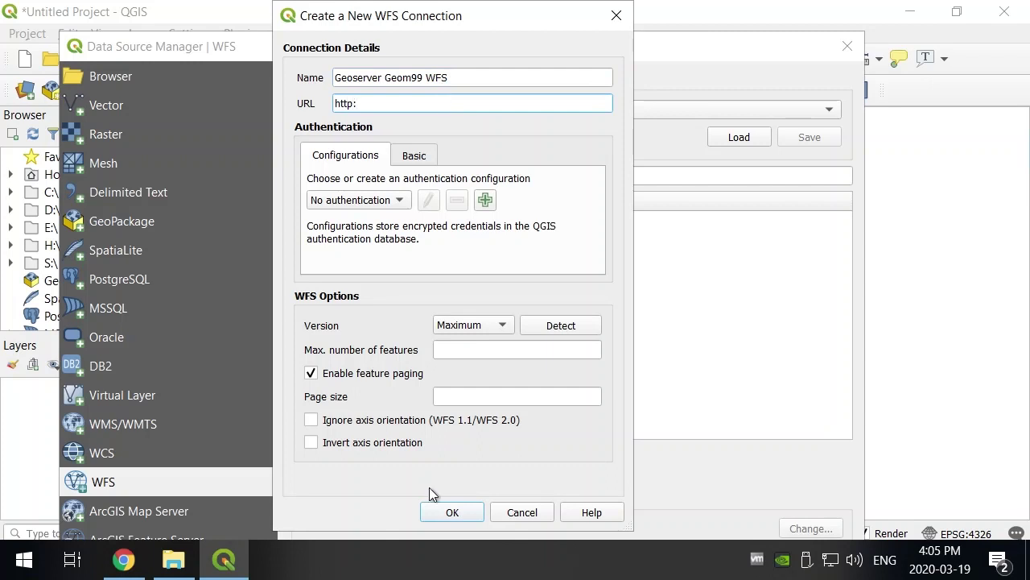
text(//geom99.duckdns.org/geoserver/wfs)
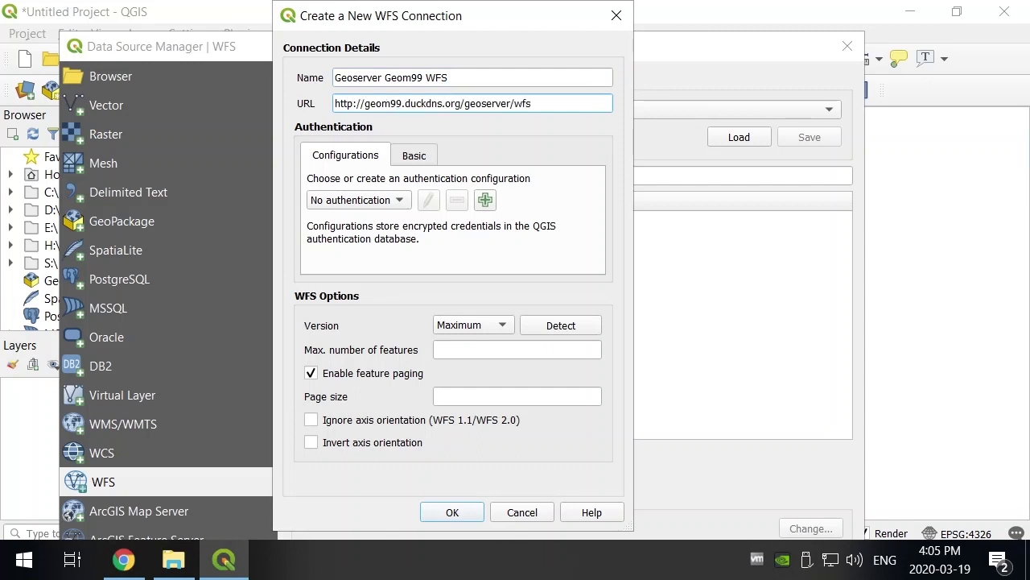
double_click(512, 104)
click(549, 105)
click(453, 512)
click(324, 141)
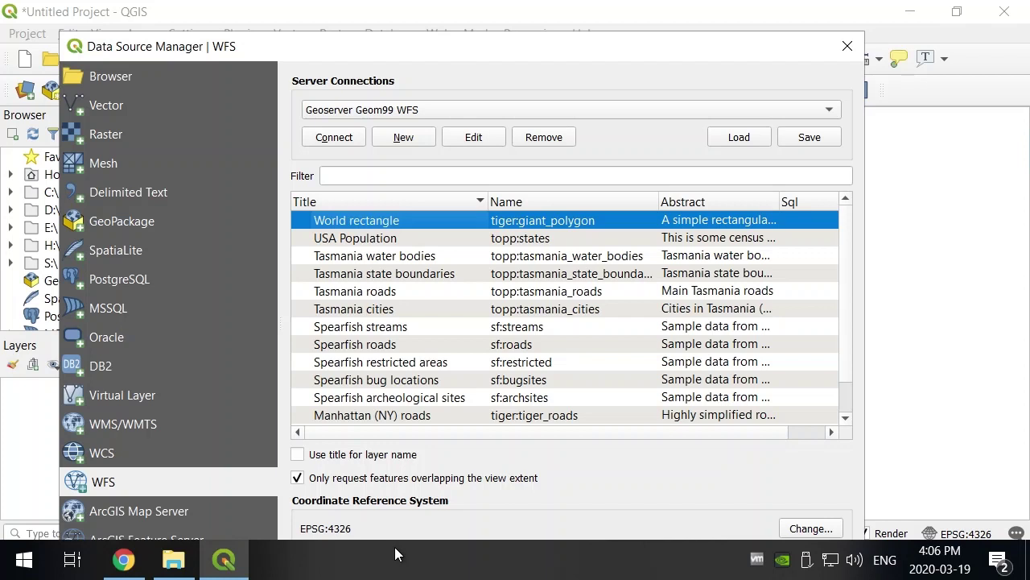
Add the Manhattan (NY) roads layer, tiger:tiger_roads, to the project and close the window.
click(432, 417)
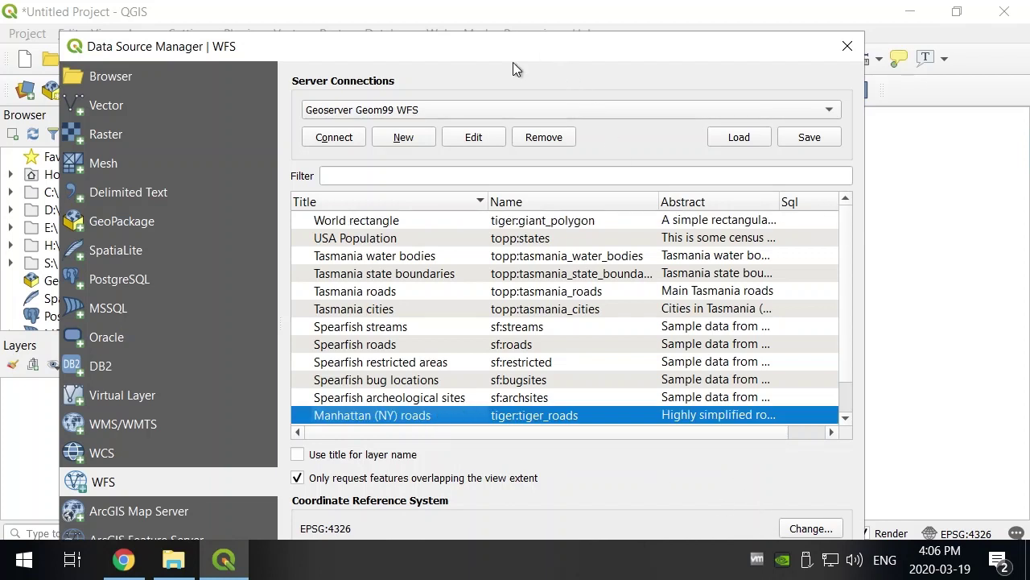
drag(492, 43, 486, 13)
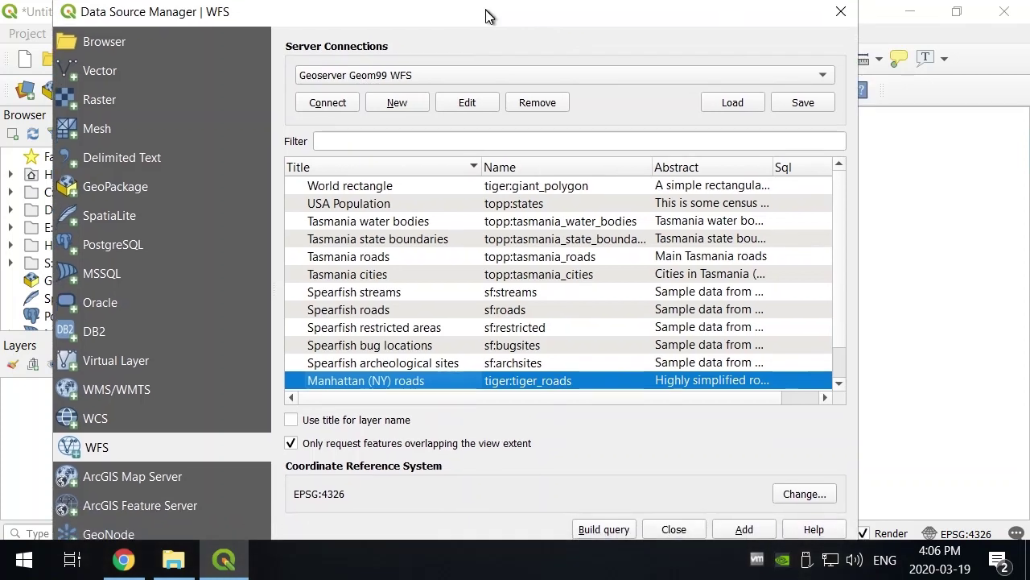
click(753, 533)
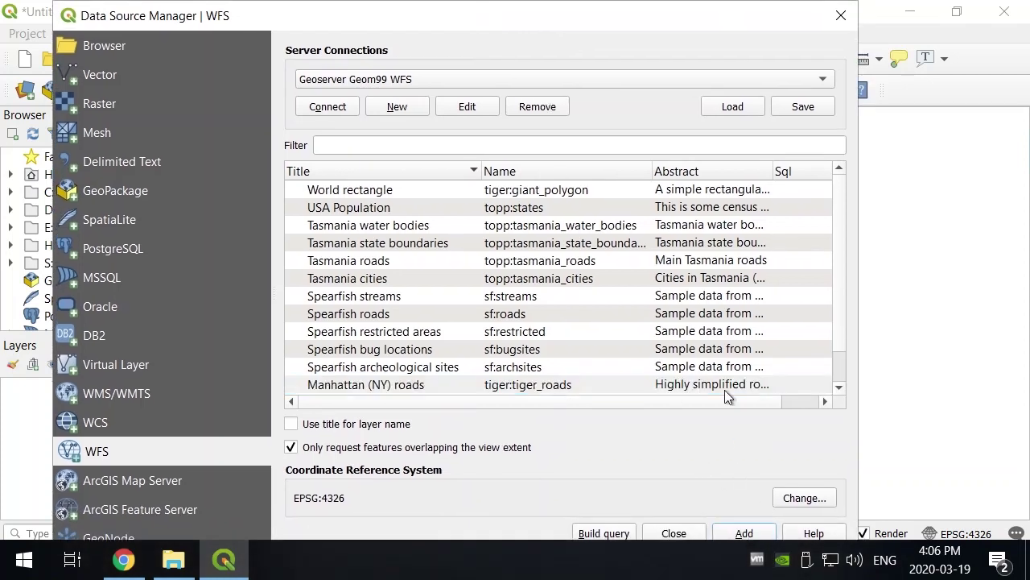
click(841, 16)
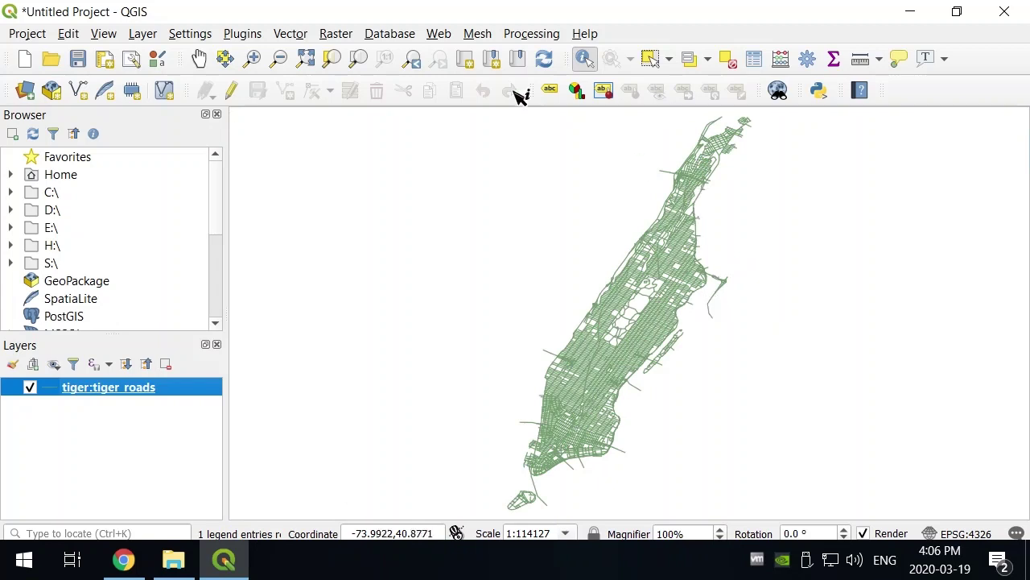
Zoom into a block of the Manhattan street grid with two zoom boxes.
click(256, 59)
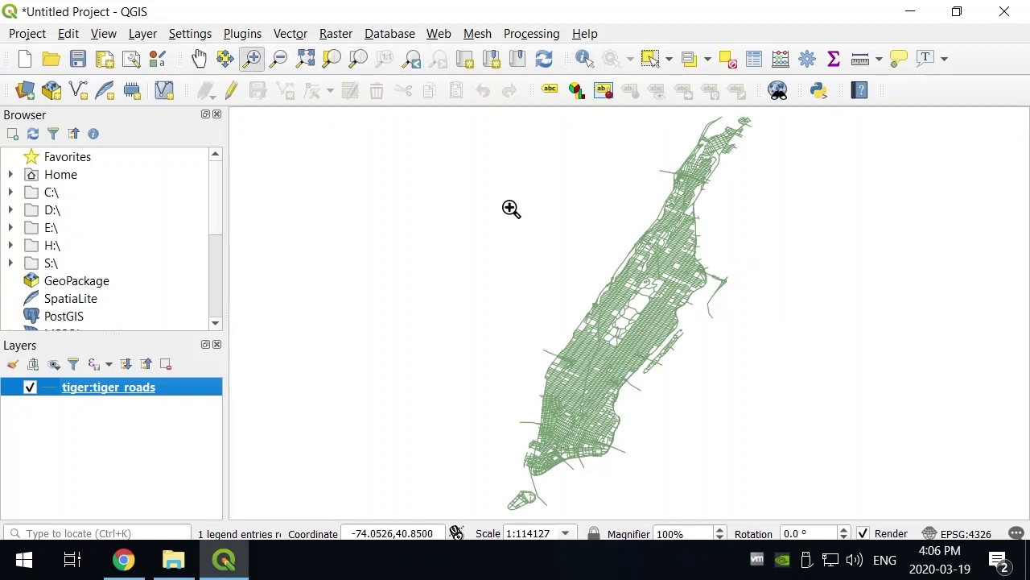
drag(555, 382, 596, 407)
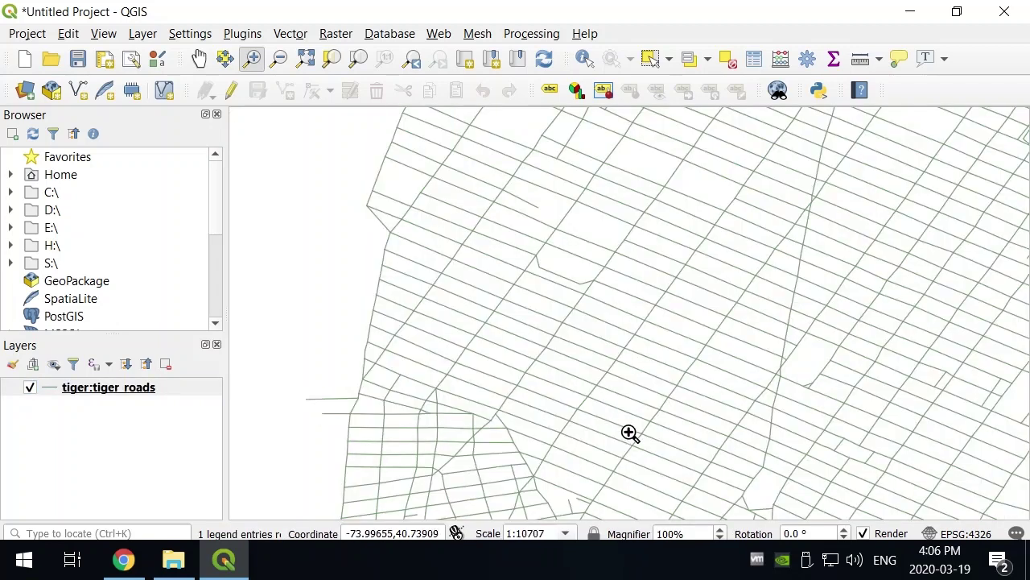
drag(520, 314, 656, 418)
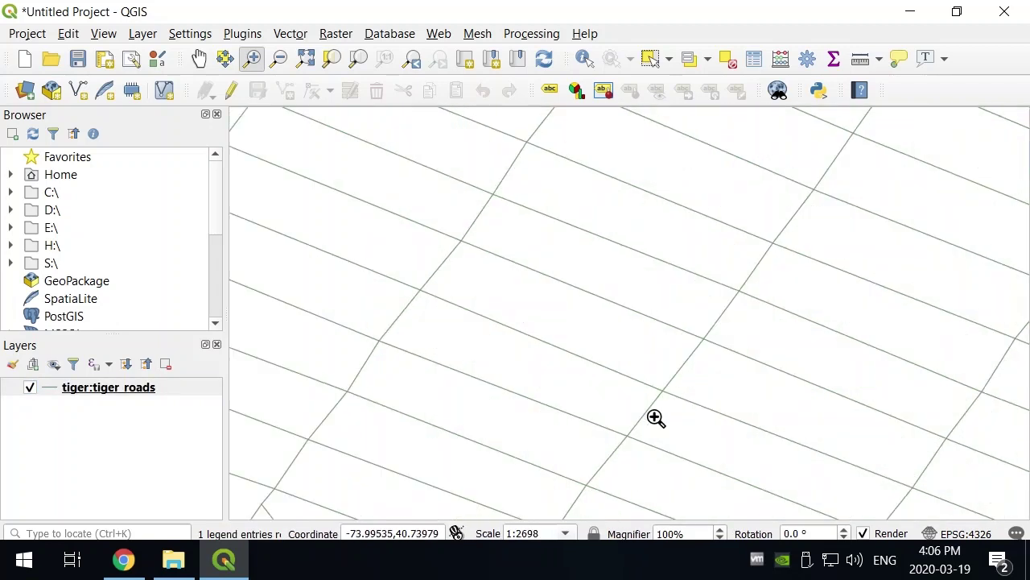
Identify W 21st St and the roads at the W 20th St intersection.
click(585, 59)
click(647, 194)
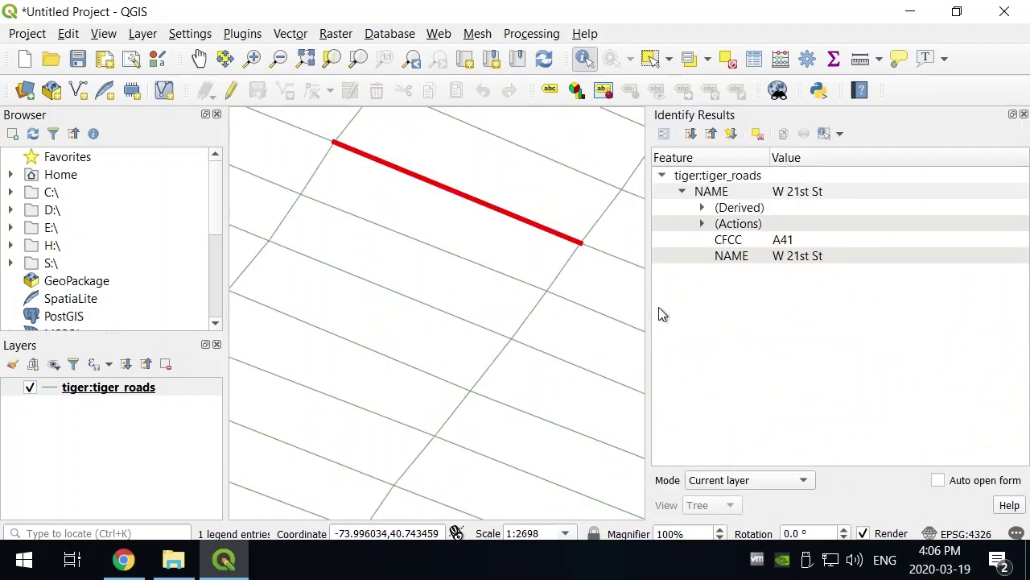
click(552, 293)
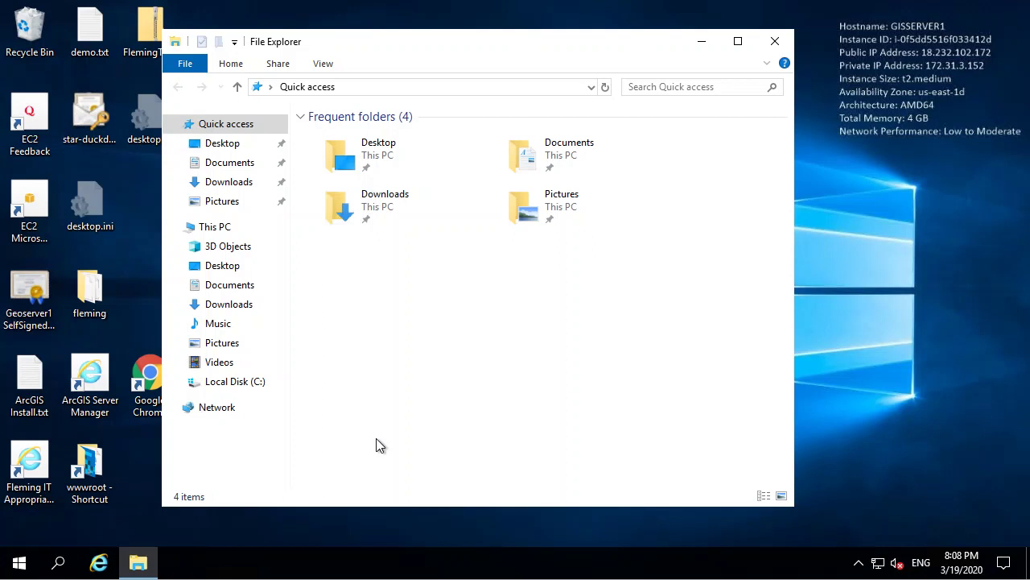
Browse from C: to Tomcat_Geoserver\webapps\geoserver\data\data\nyc, showing the tiger_roads shapefiles.
click(227, 384)
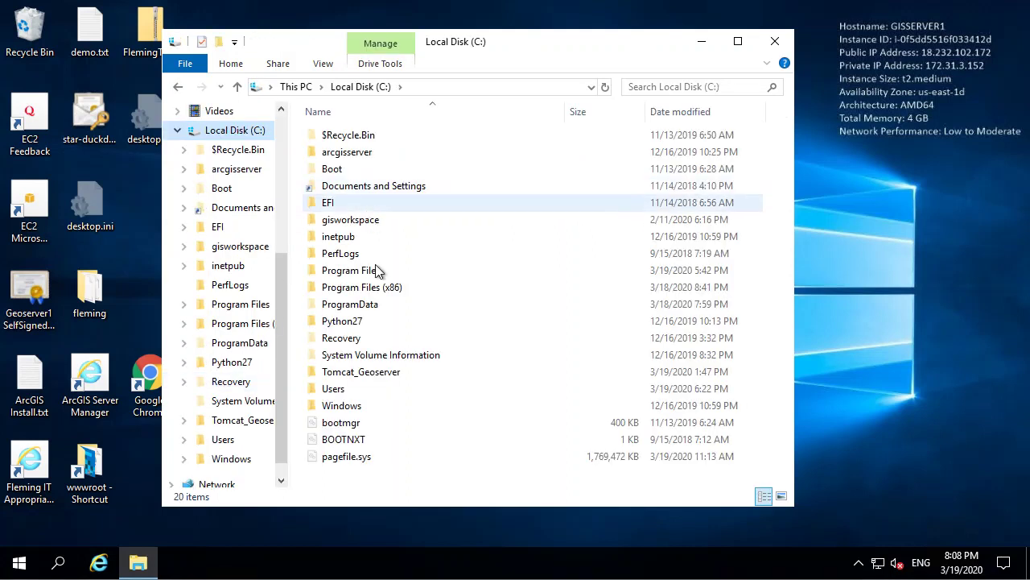
click(366, 378)
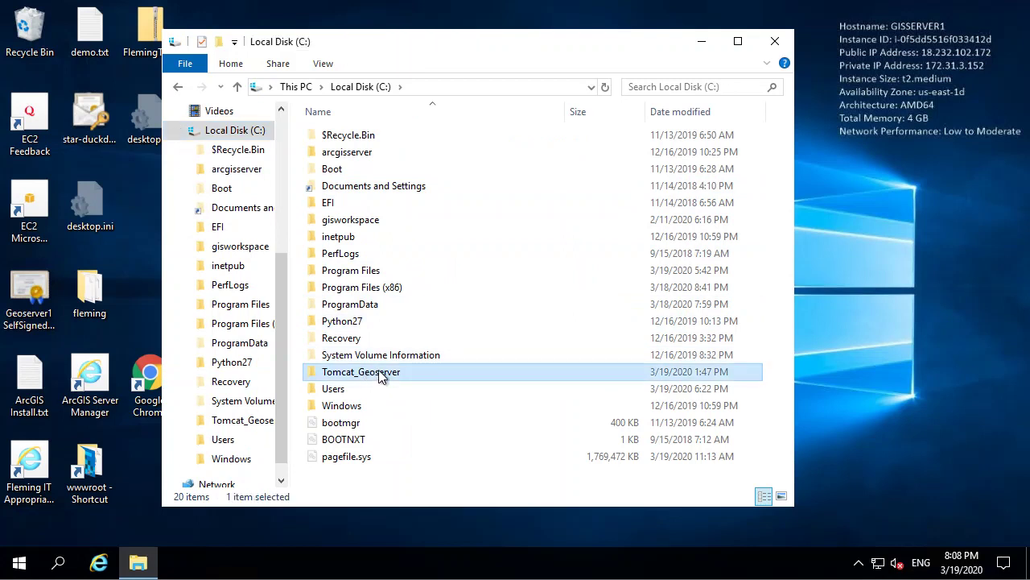
double_click(381, 376)
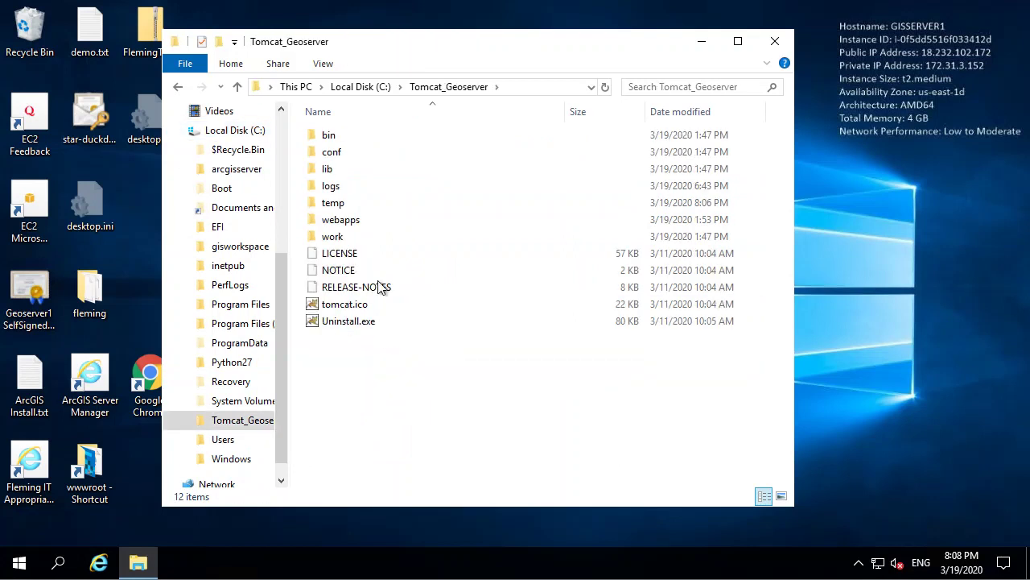
double_click(367, 221)
click(381, 158)
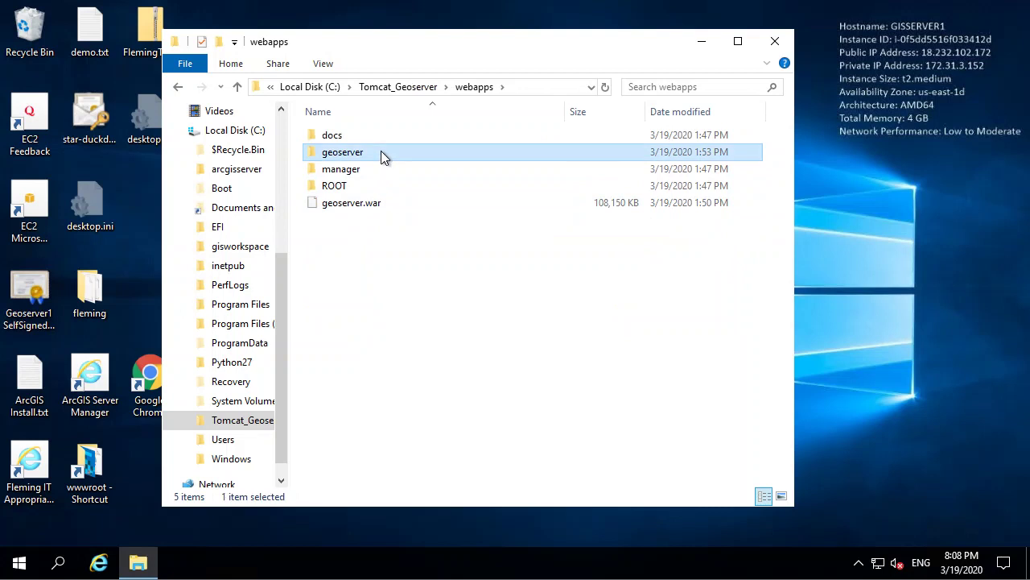
double_click(381, 156)
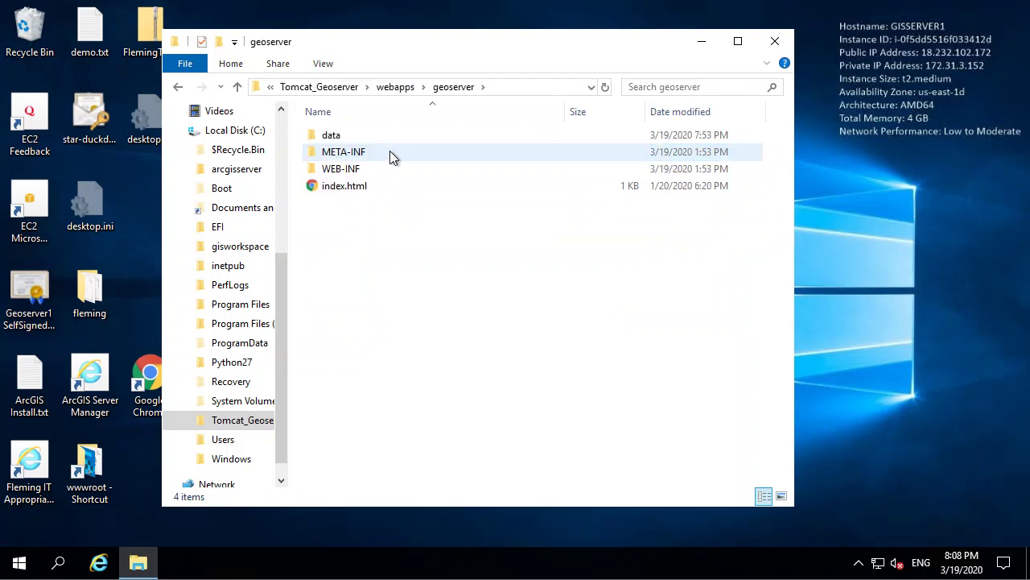
click(360, 137)
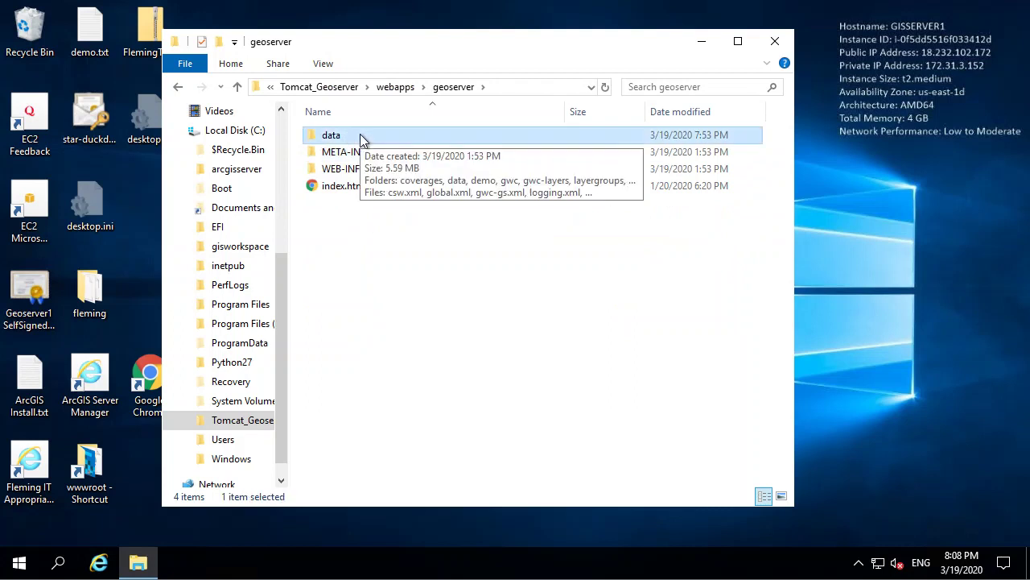
double_click(360, 137)
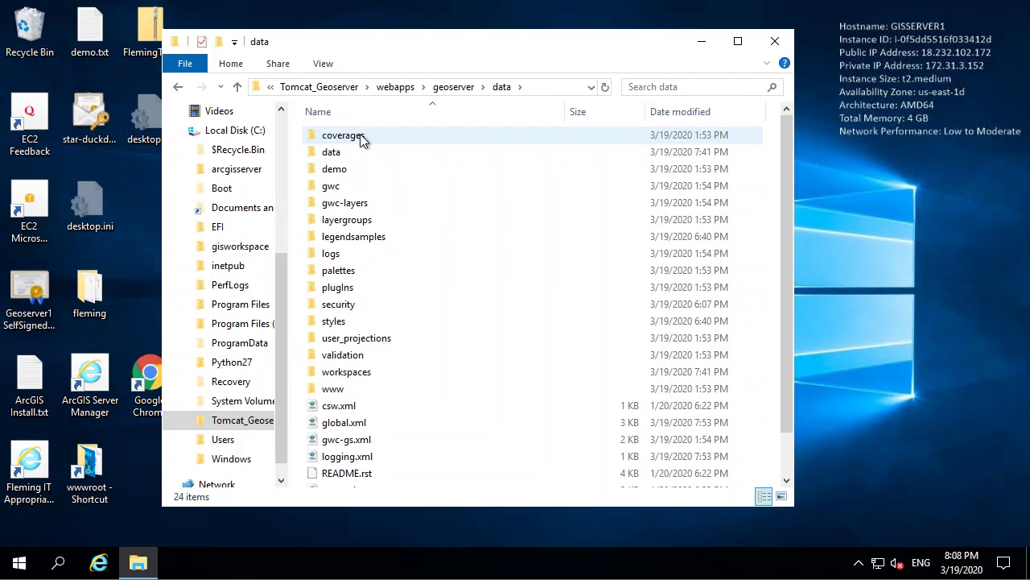
double_click(363, 152)
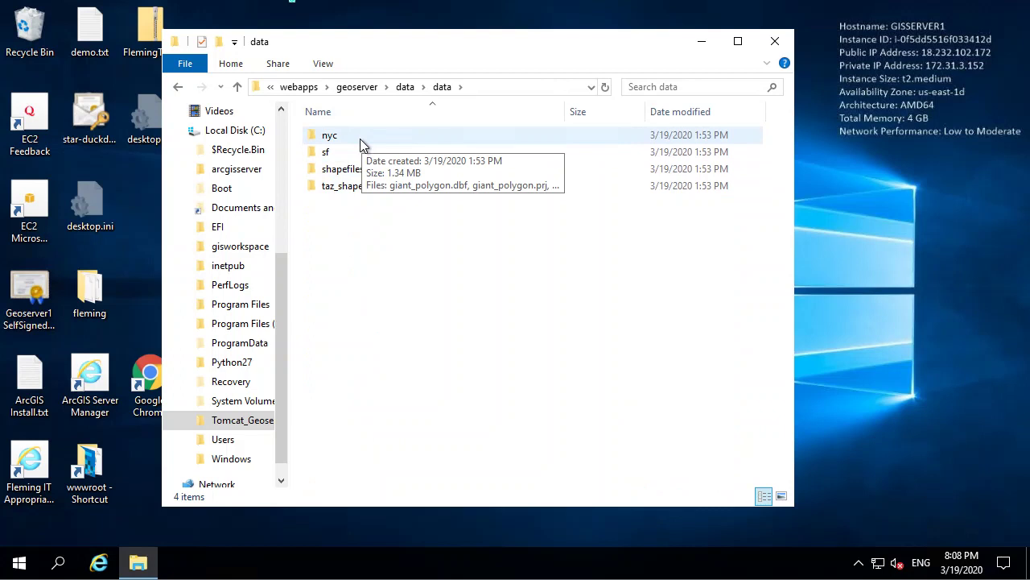
double_click(360, 138)
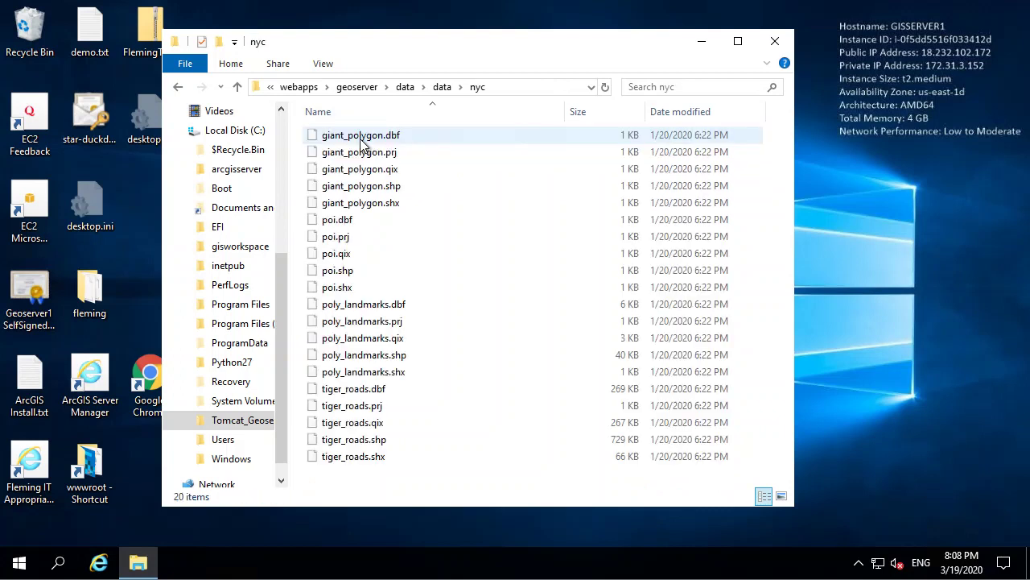